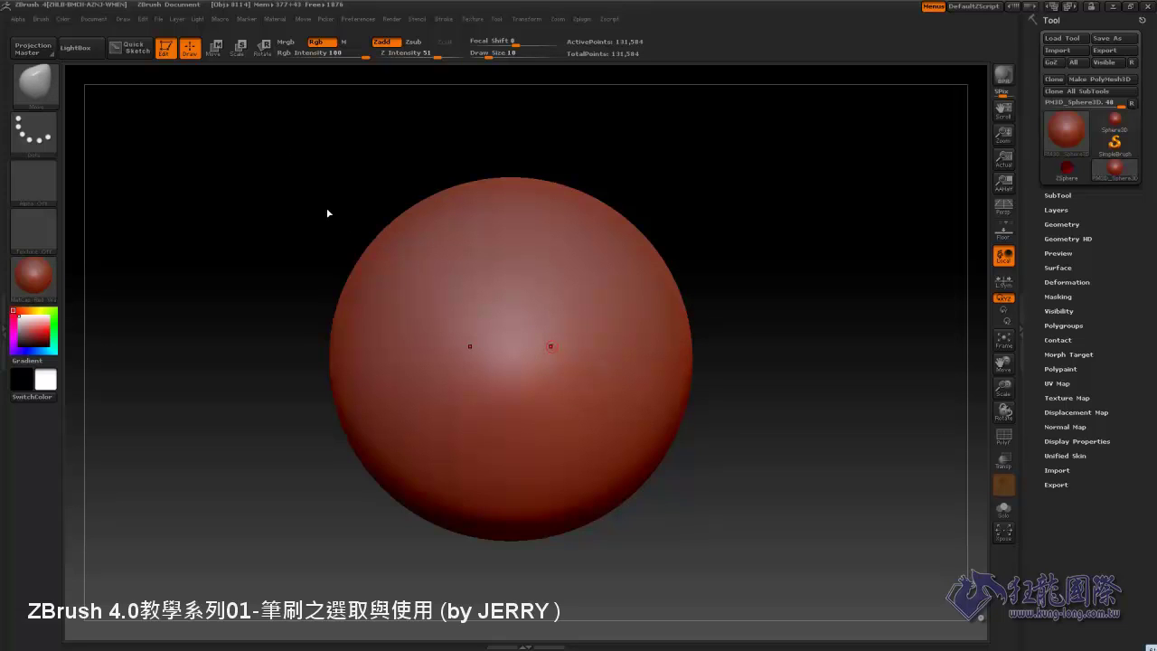
Step: Bring up the brush palette and try FlattenFinish, PlanarCutThin and SelectLasso in turn
key(b)
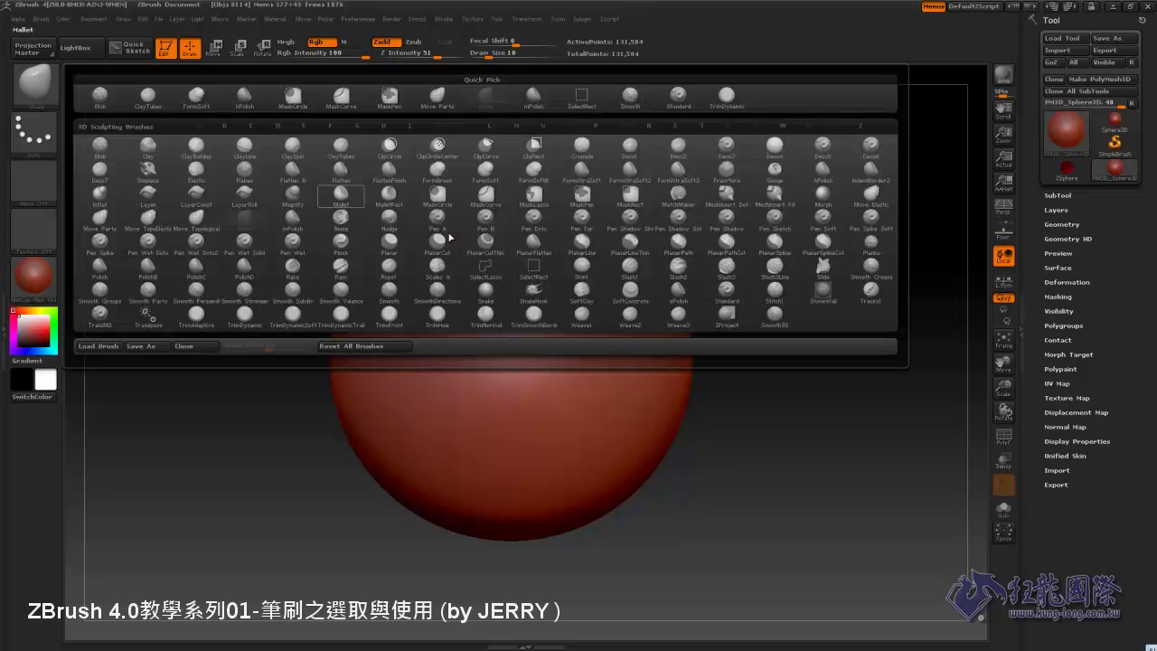
key(m)
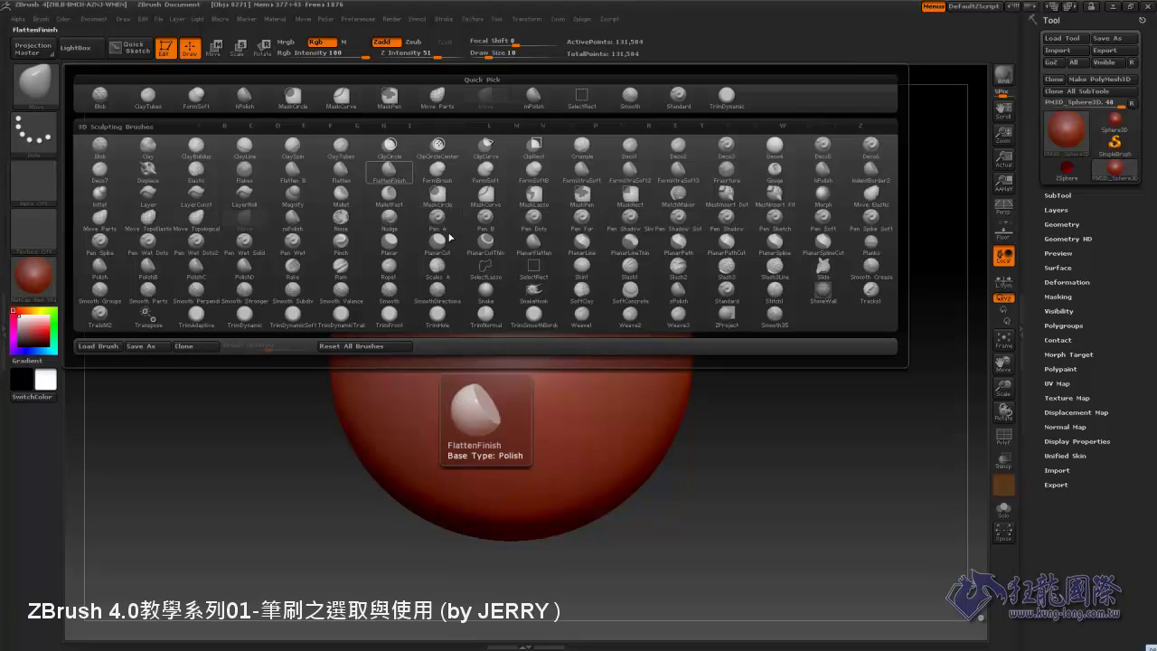
key(p)
key(p)
key(c)
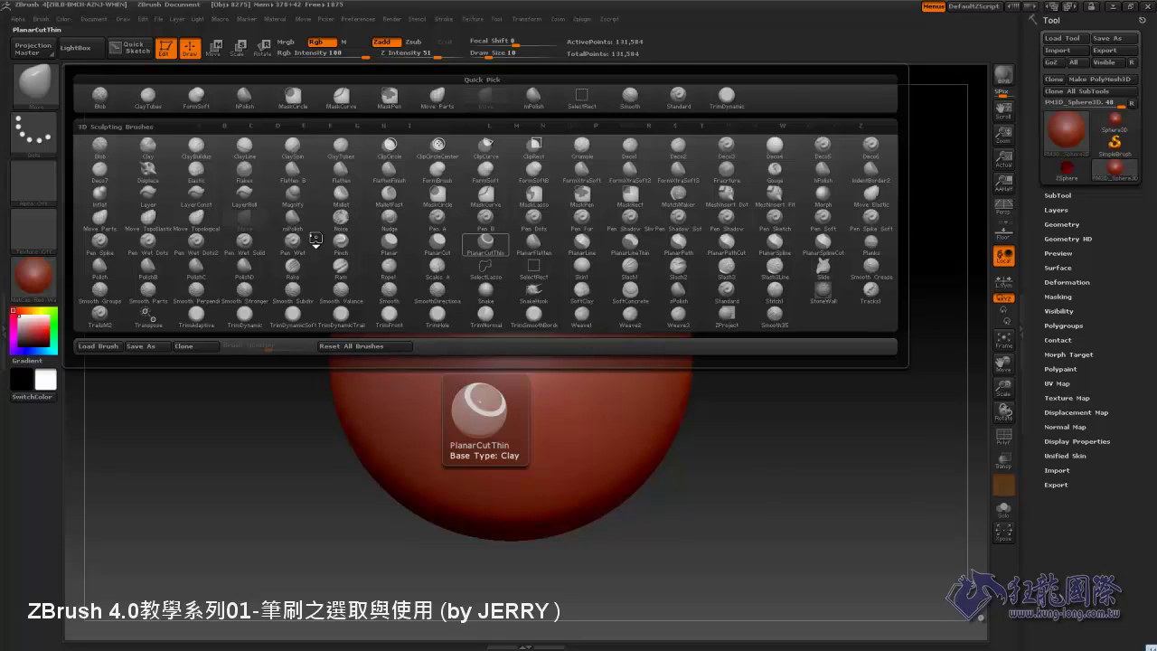
key(s)
key(l)
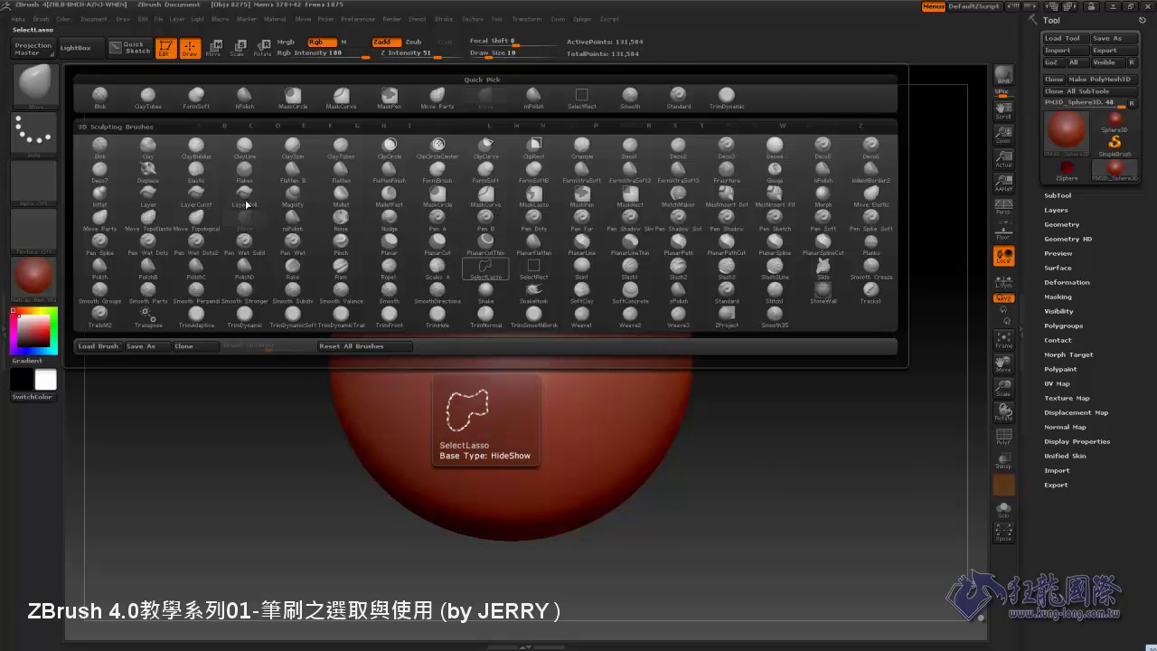
Step: Switch to another S brush, then SelectRect, then a clay-type brush
key(s)
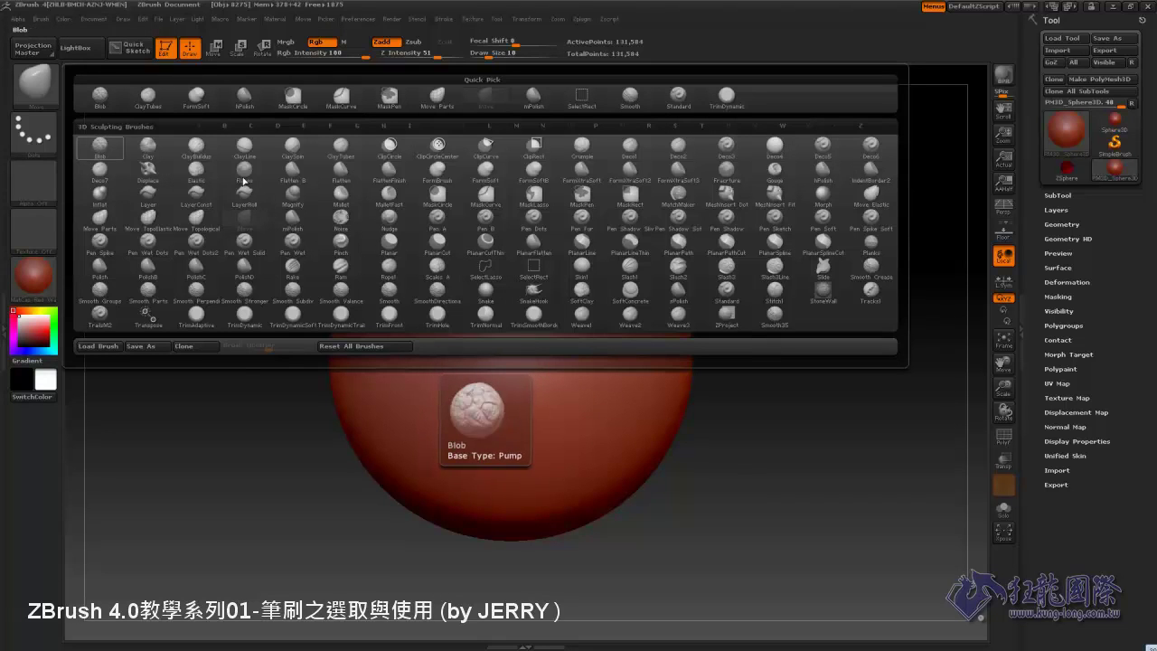
key(3)
key(s)
key(r)
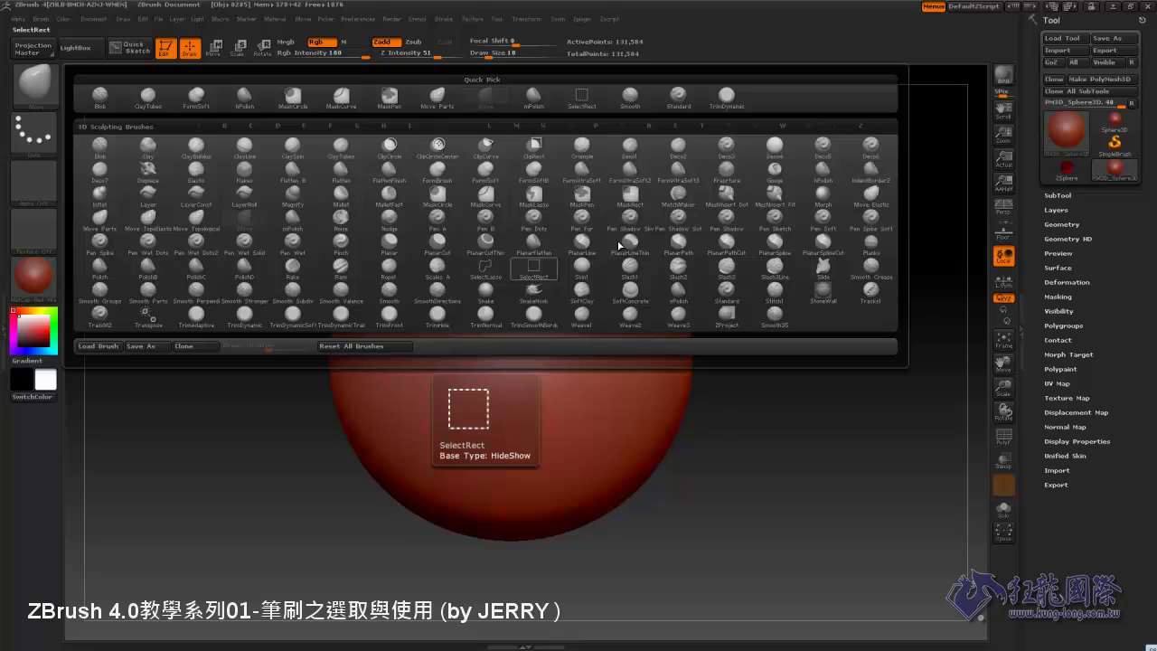
key(c)
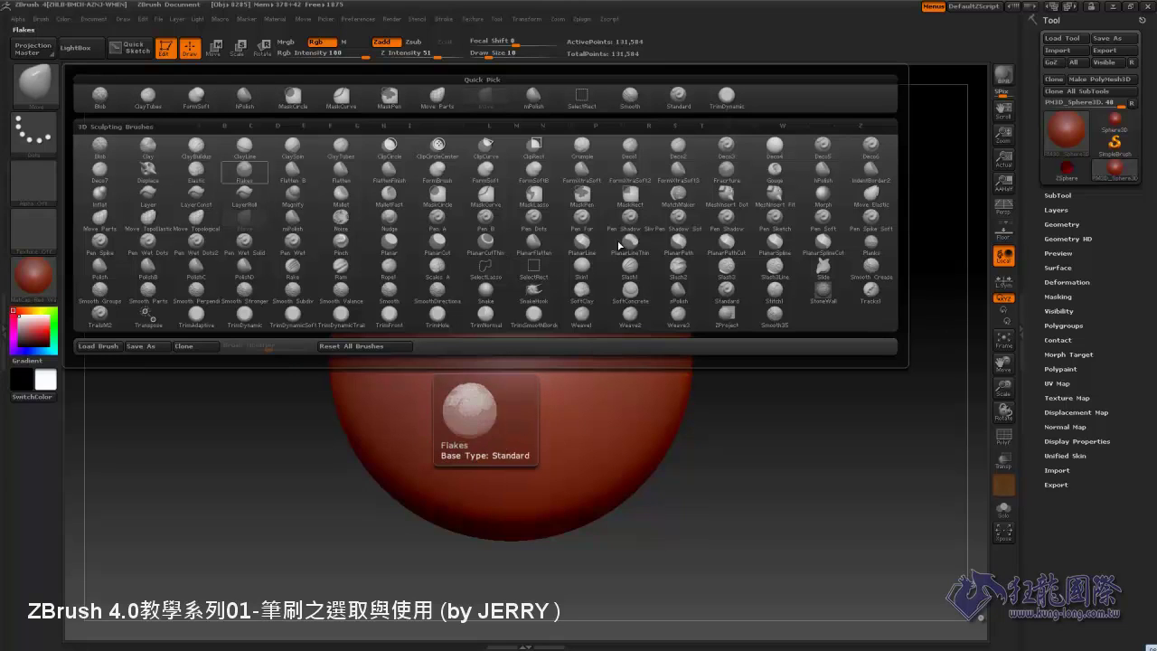
key(l)
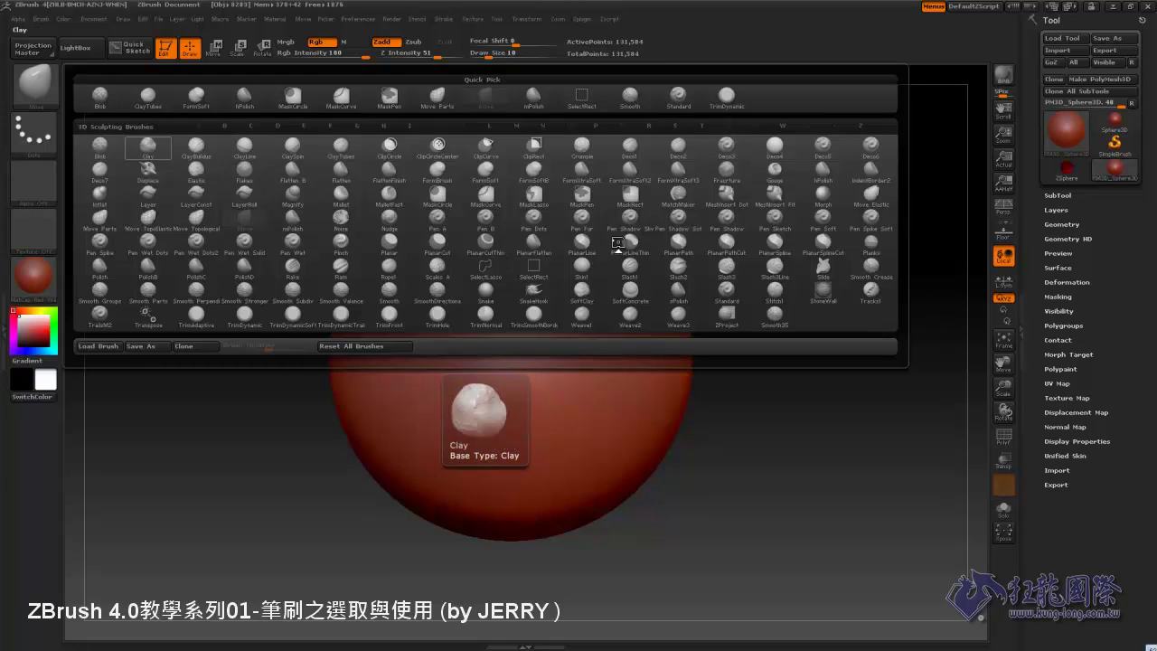
Step: Try a couple more brushes and end on ClipRect
key(c)
key(s)
key(s)
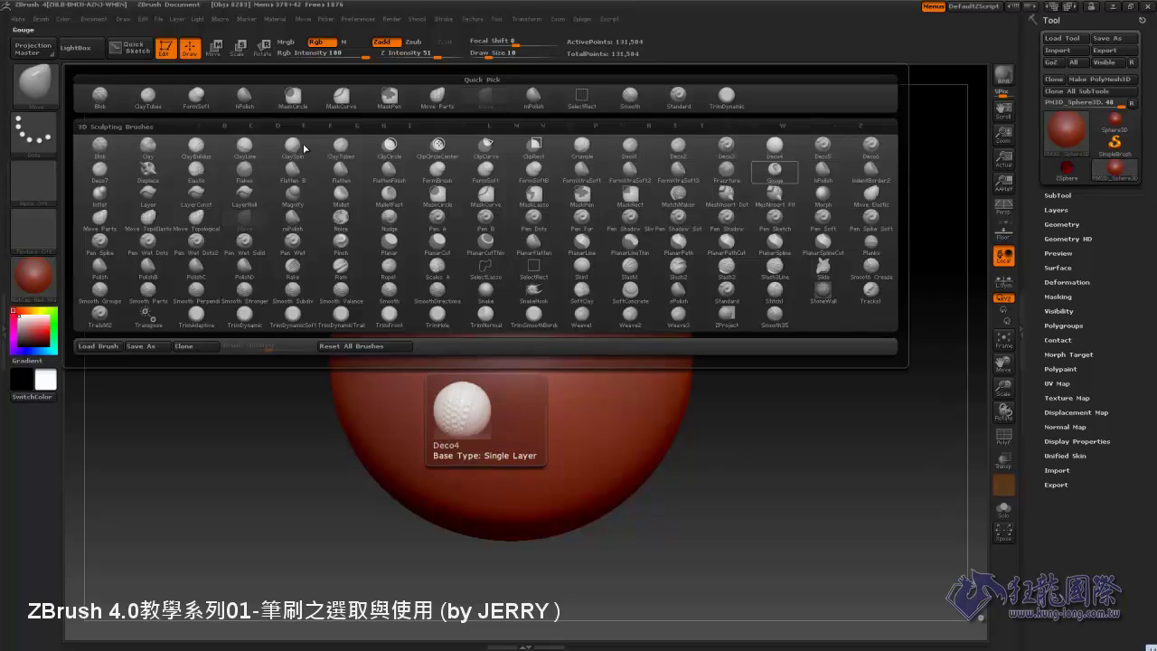
key(d)
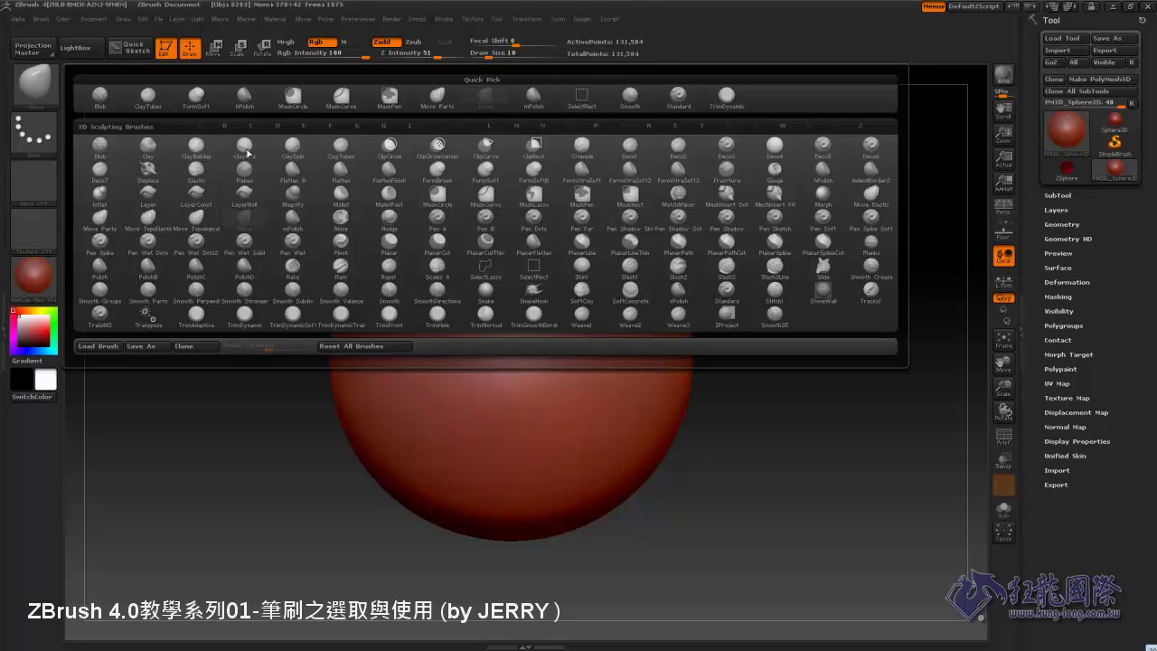
key(c)
key(r)
Step: Filter the brush list to S brushes and try sPolish, Standard and others
click(679, 127)
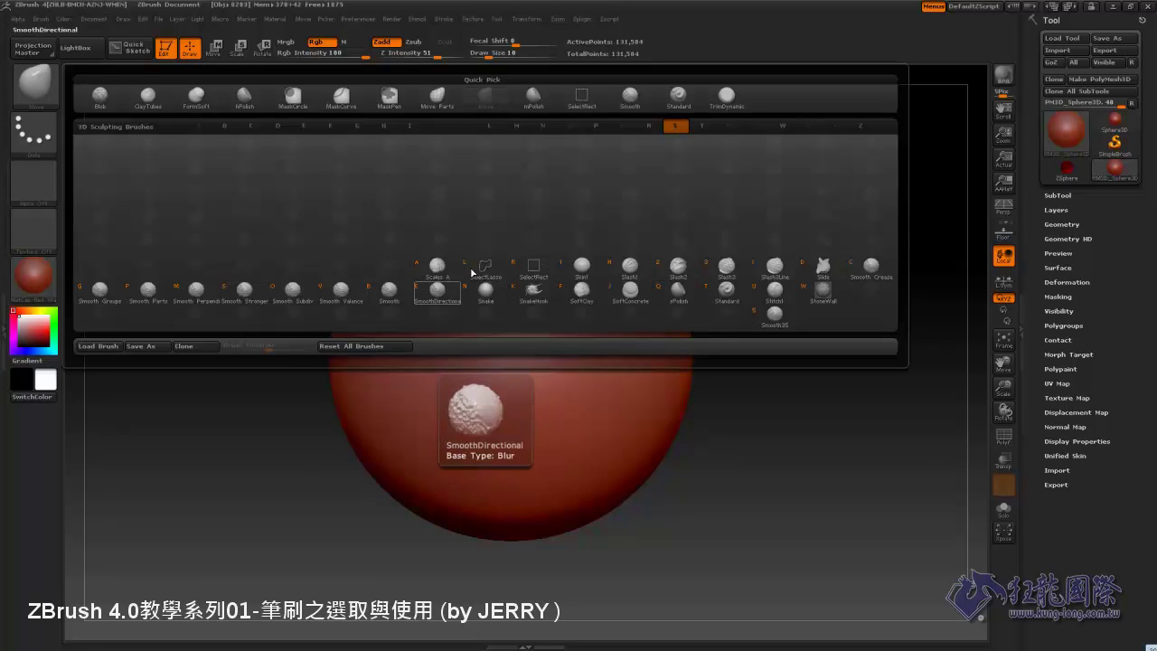
key(q)
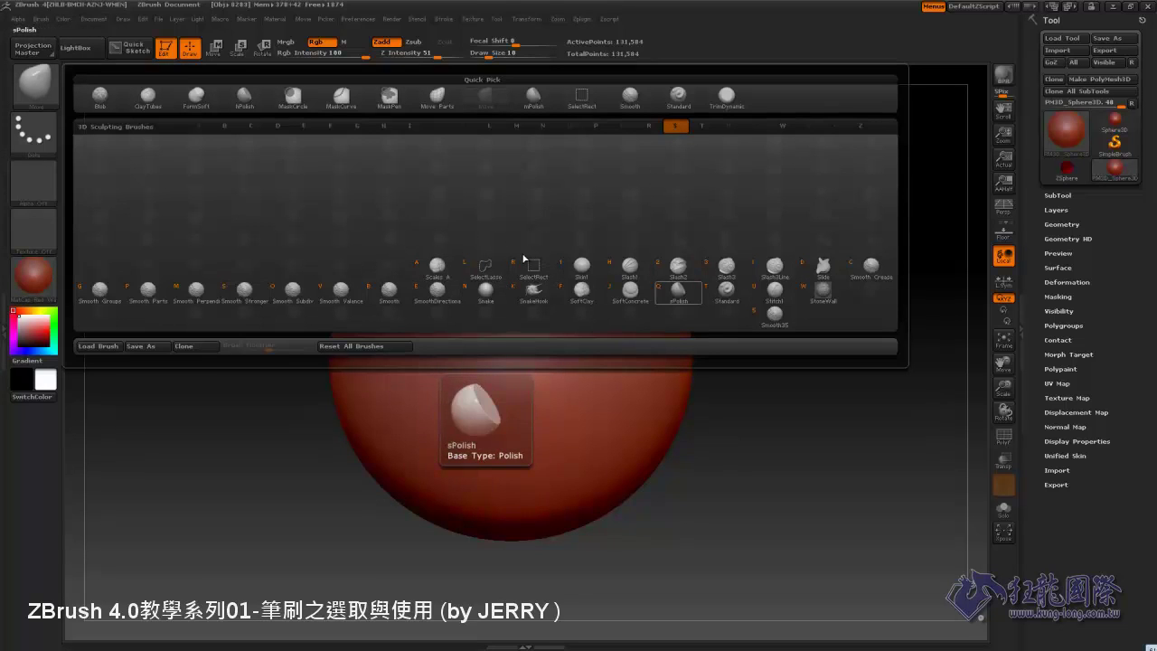
key(t)
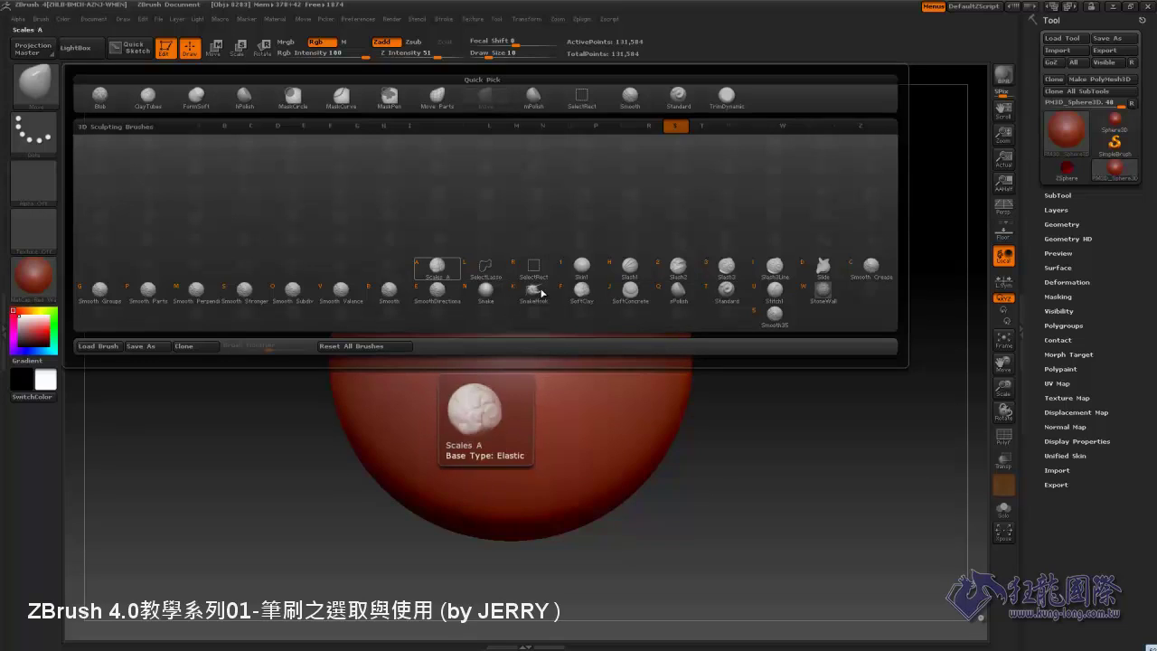
key(d)
key(p)
key(p)
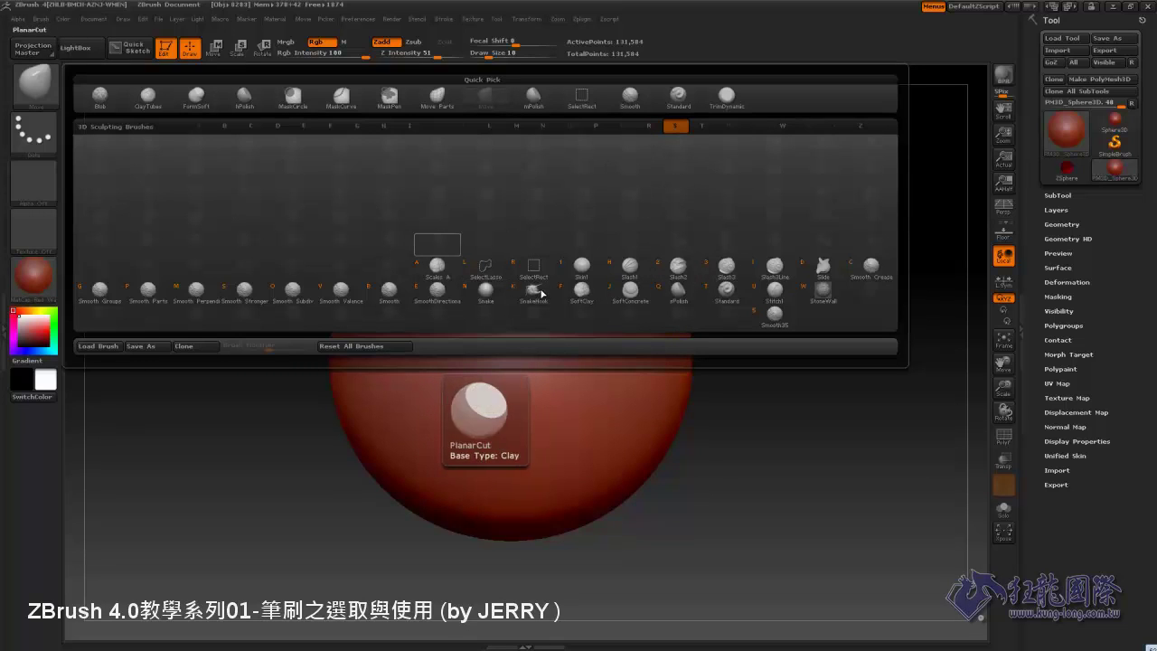
key(b)
key(b)
key(s)
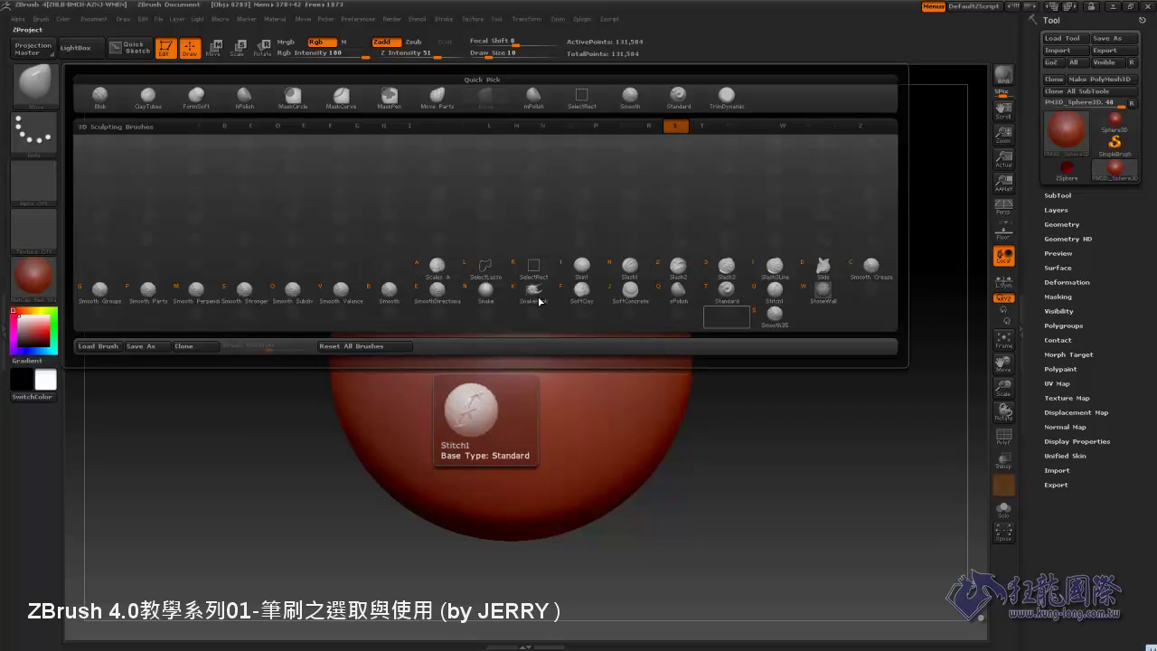
key(t)
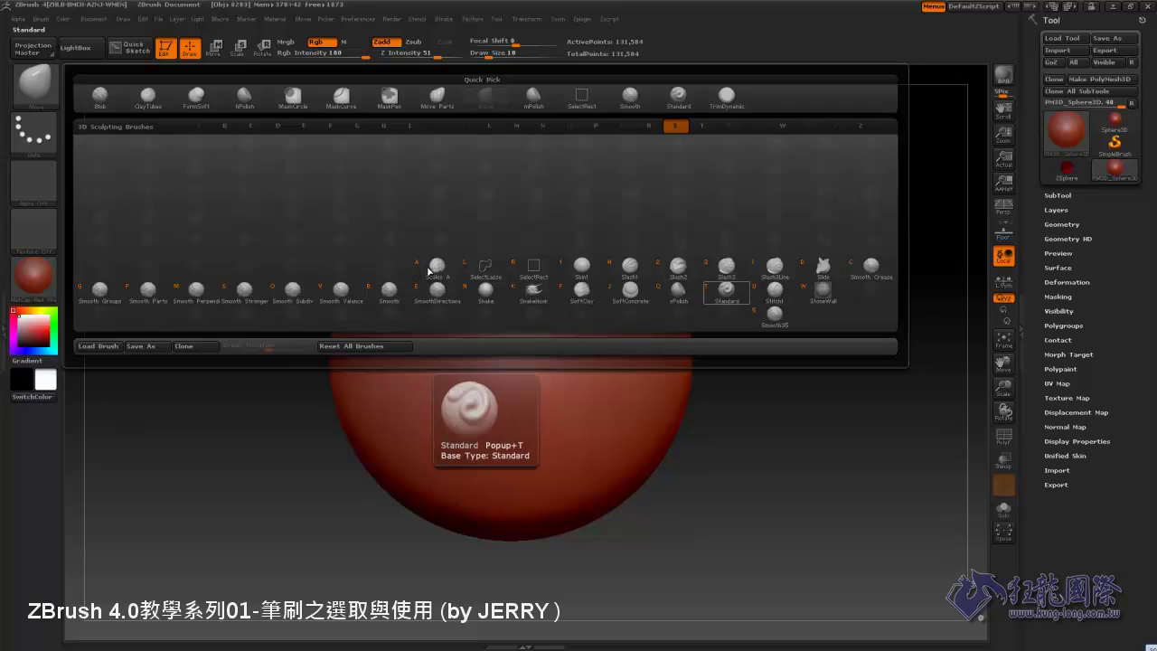
Step: Toggle the active brush back and forth between sPolish and Standard
key(l)
key(r)
key(n)
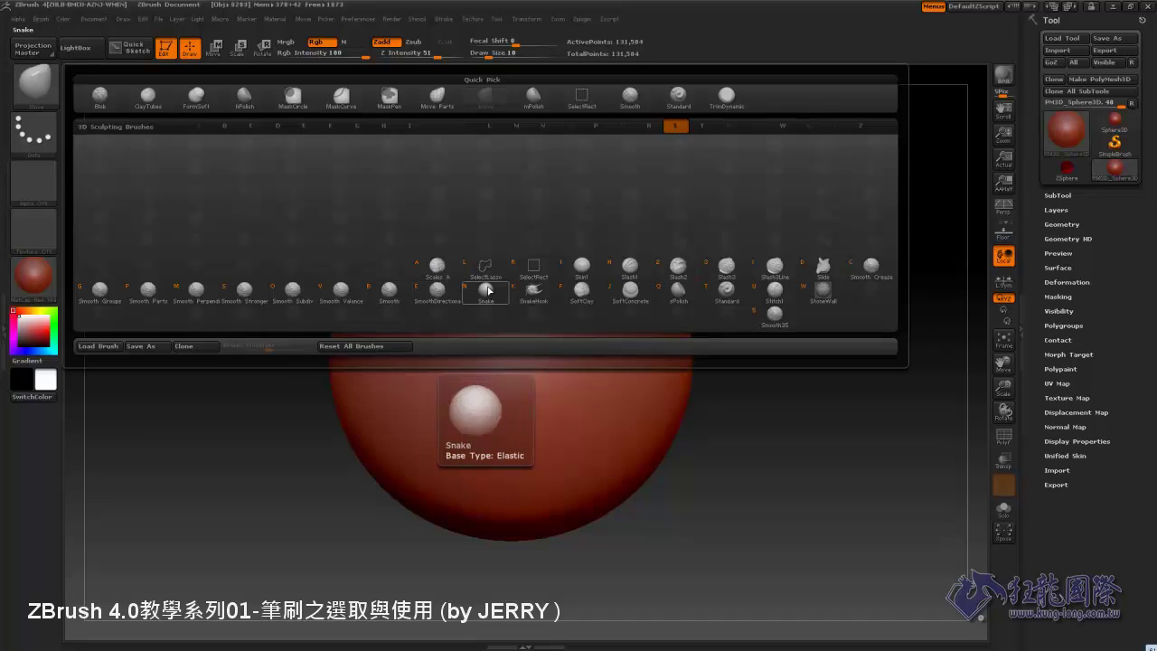
key(q)
key(t)
key(q)
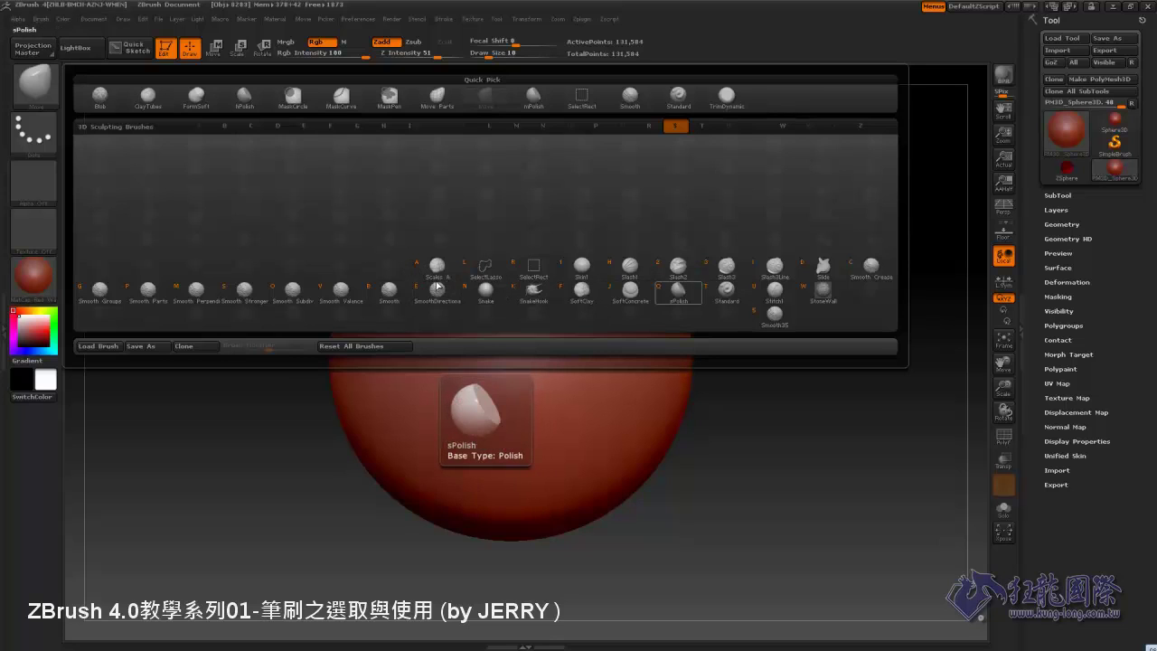
key(t)
key(q)
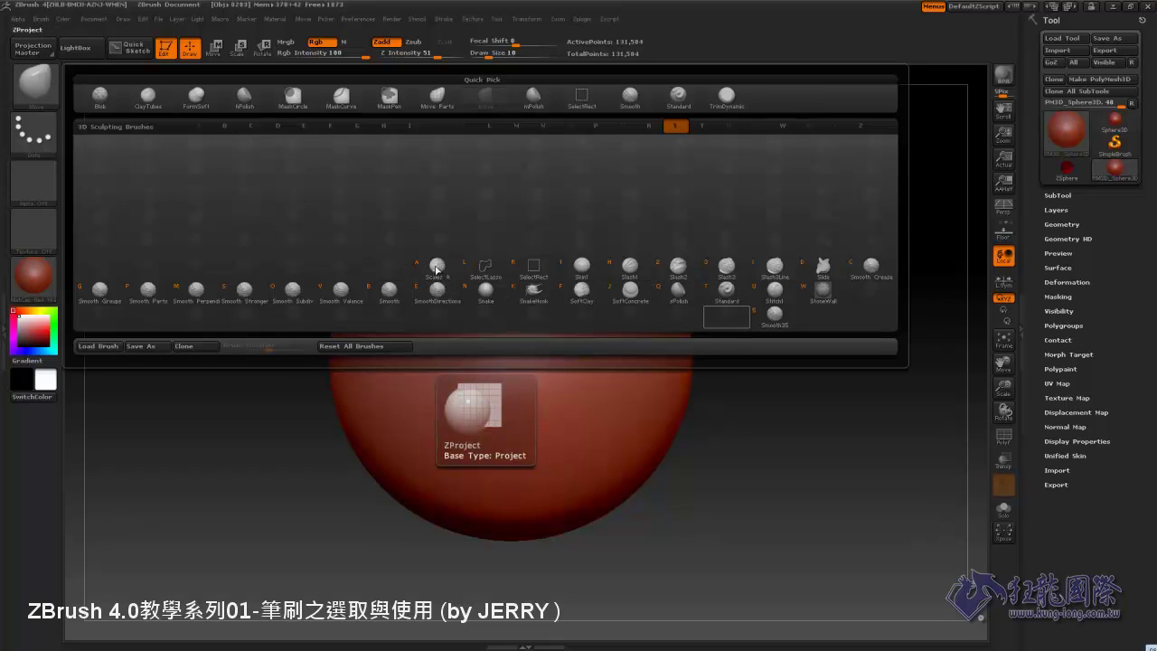
key(t)
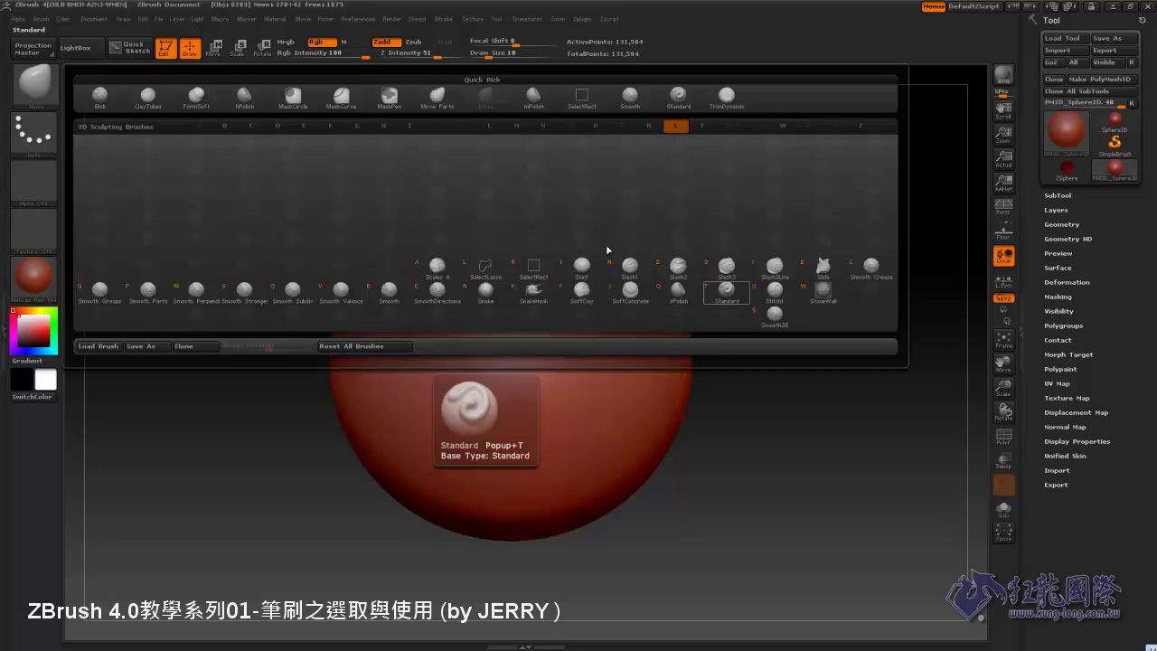
Step: Preview Scales A and the selection brushes, then jump back to Standard
key(a)
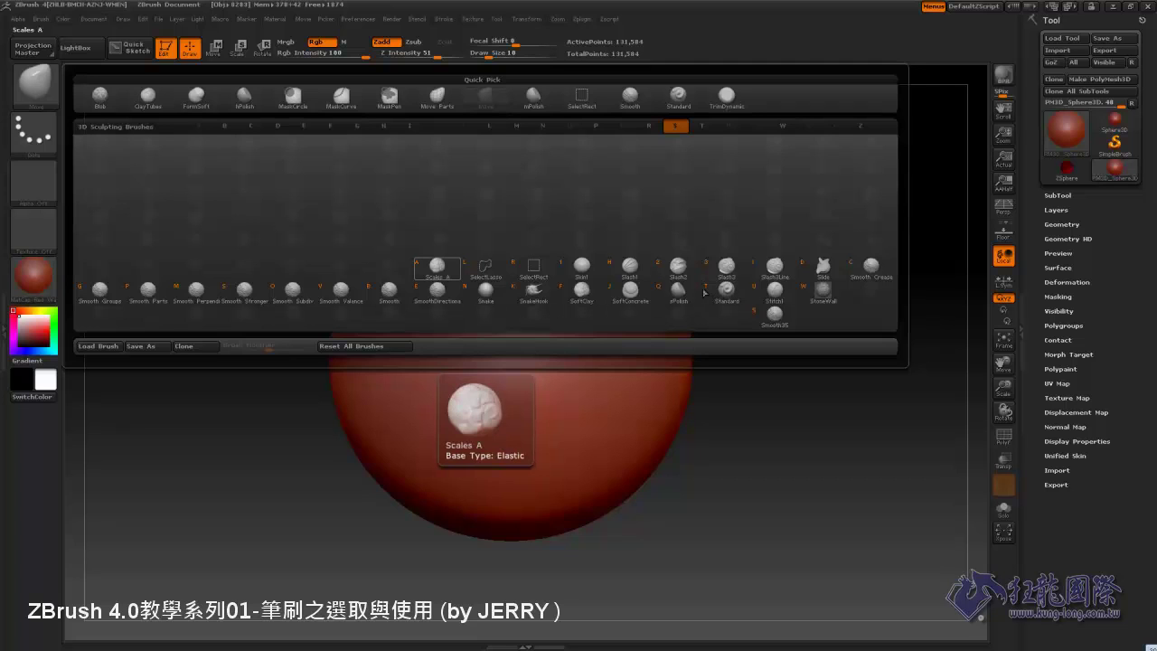
key(l)
key(r)
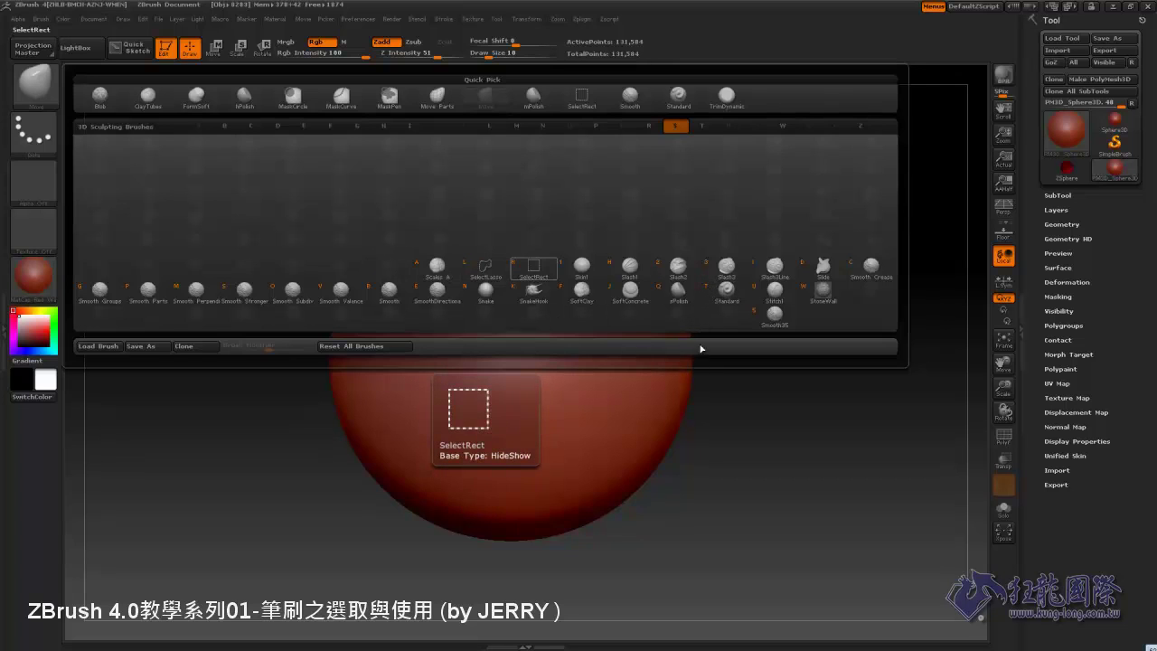
key(l)
key(a)
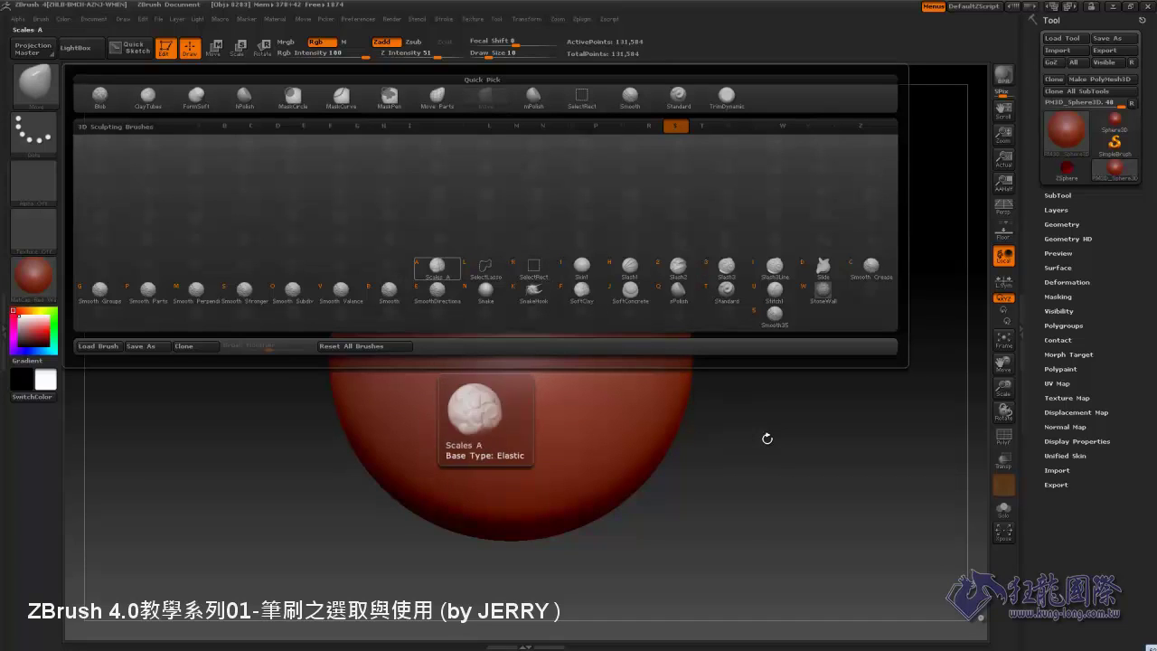
key(c)
key(f)
key(t)
Step: Cycle through Scales A and sPolish, finally settling on Standard
key(r)
key(l)
key(a)
key(q)
key(t)
key(q)
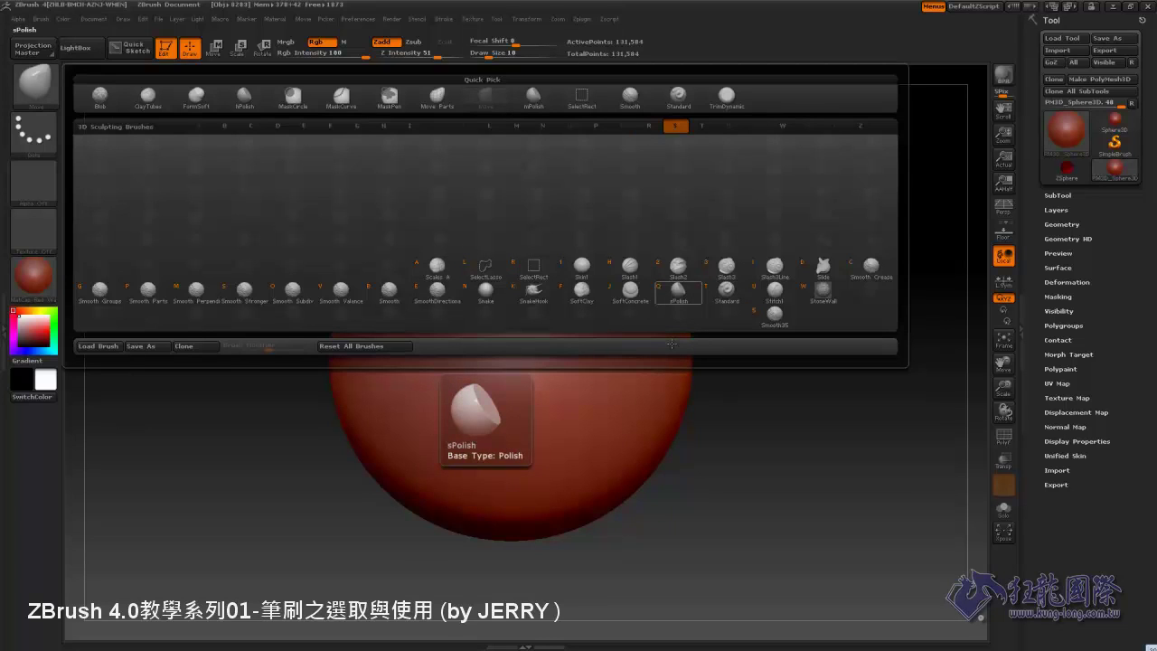
key(t)
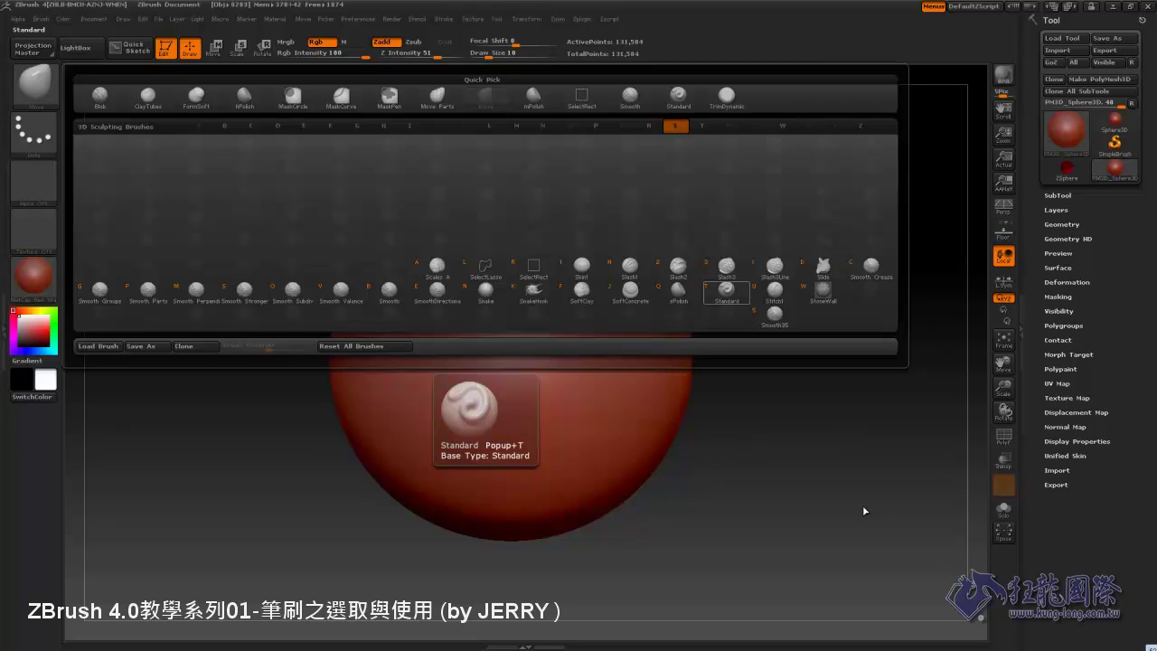
Step: Close and reopen the brush list, filter it to S brushes, and pick Standard
click(768, 465)
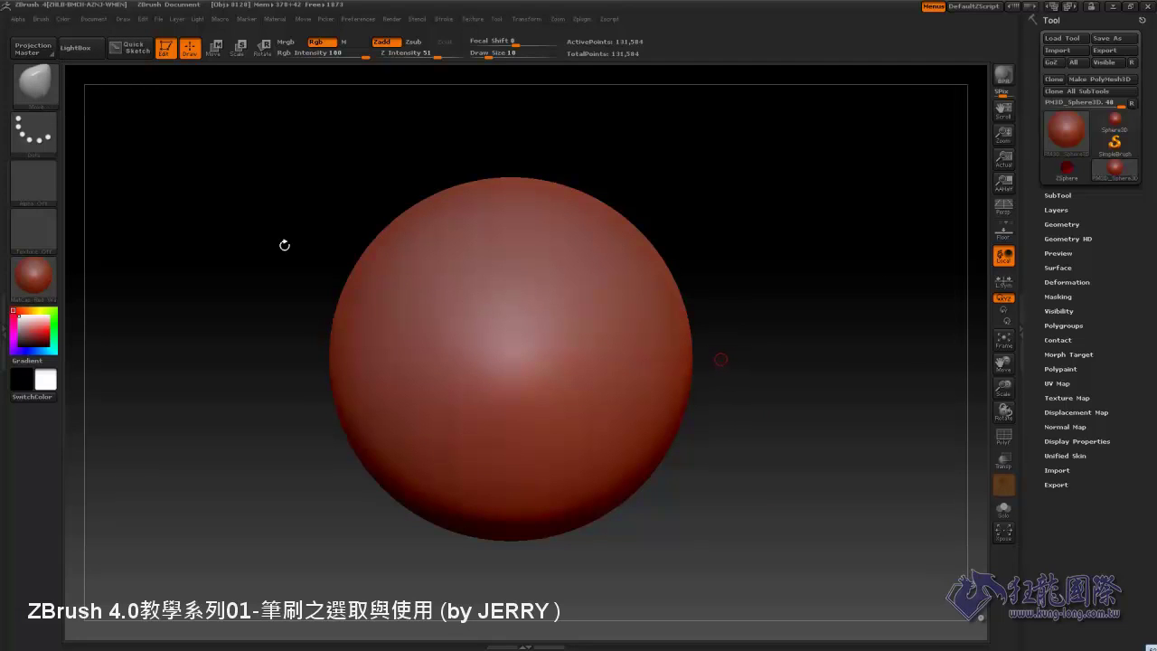
key(b)
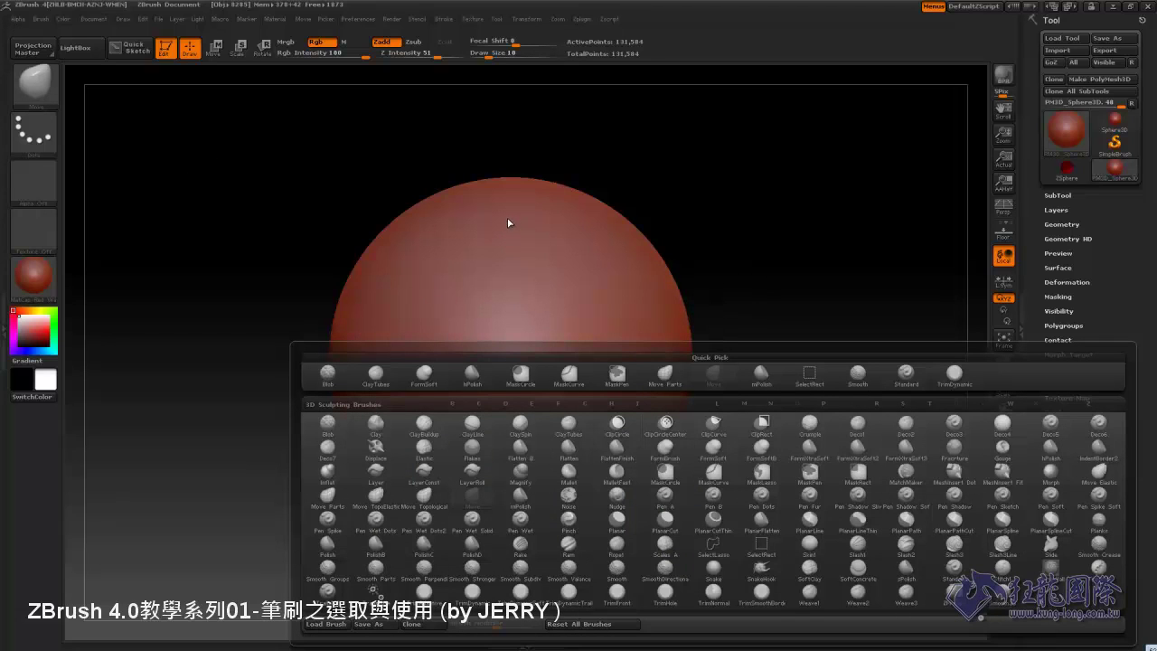
key(c)
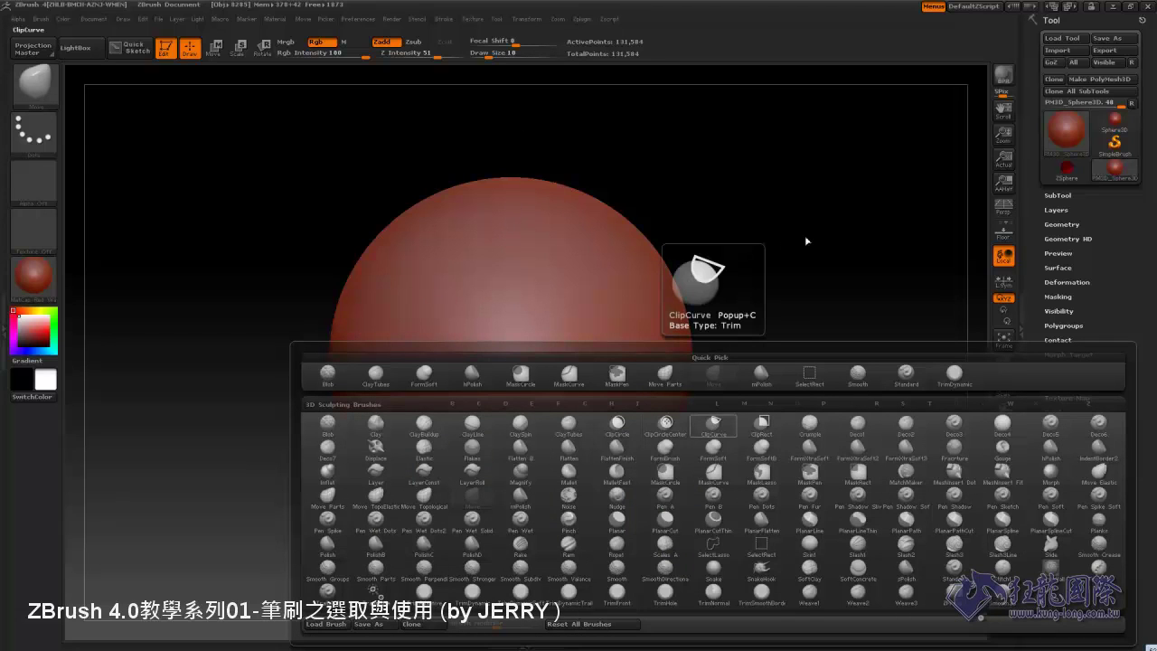
key(s)
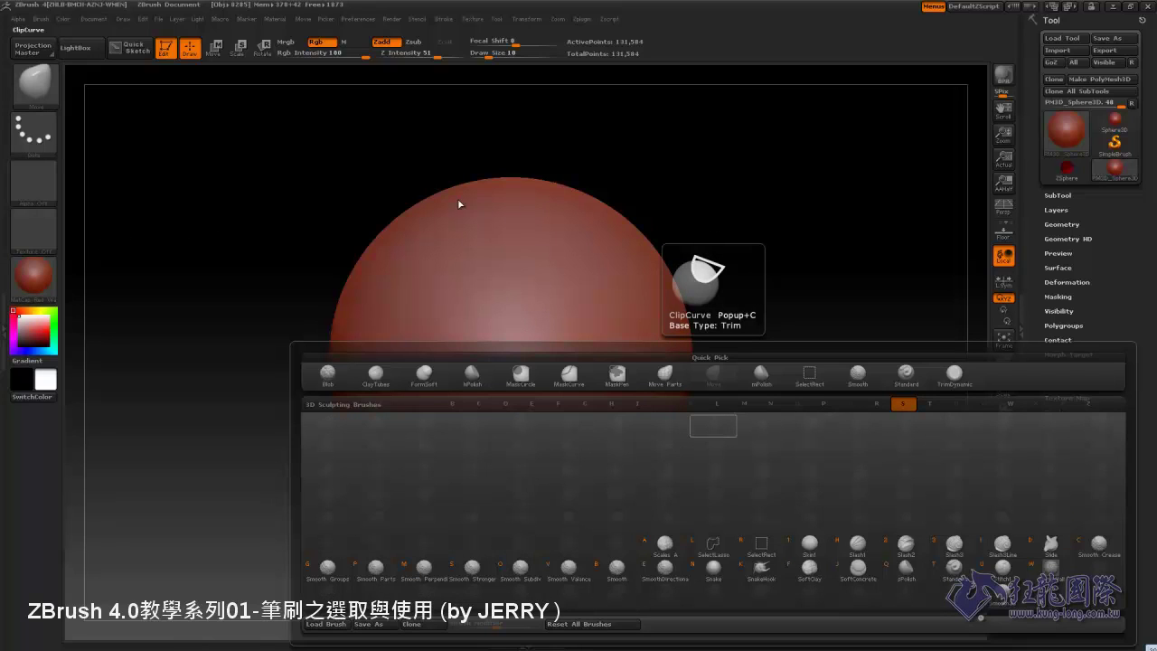
key(t)
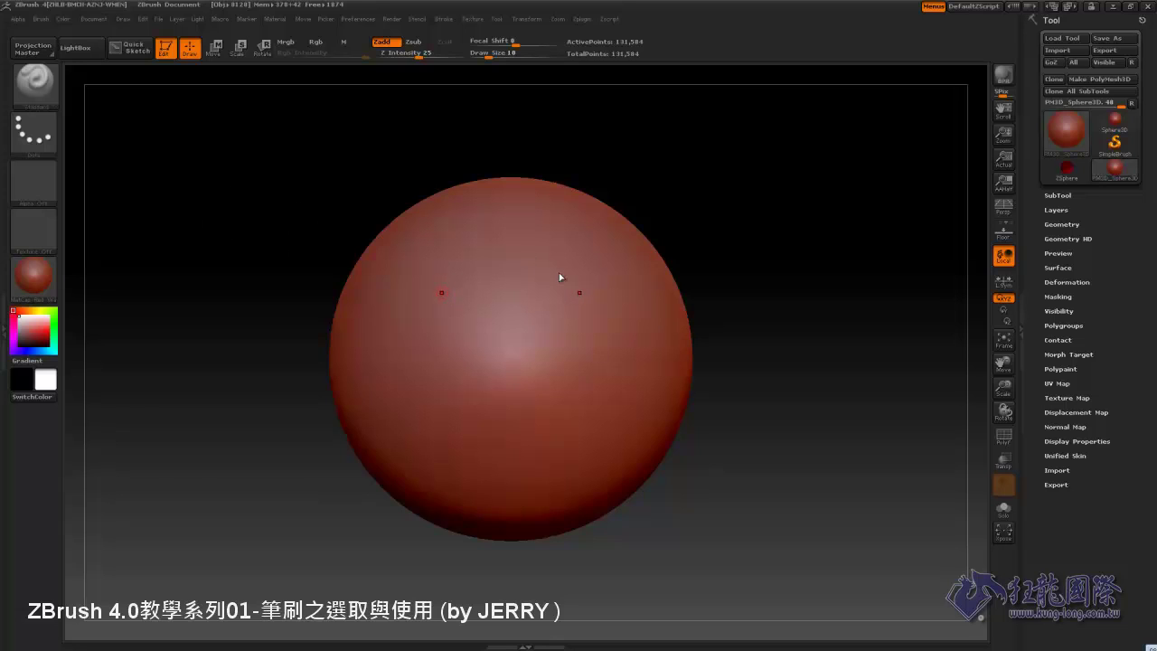
Step: Filter the brush list to M brushes and make Move the current brush
key(b)
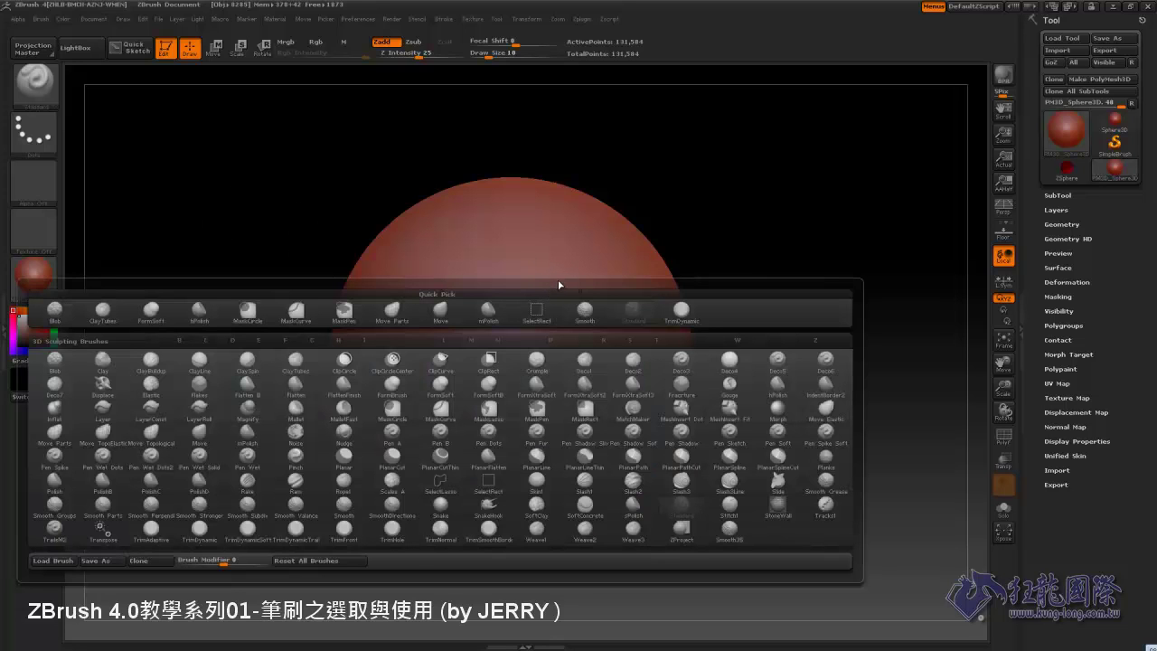
key(m)
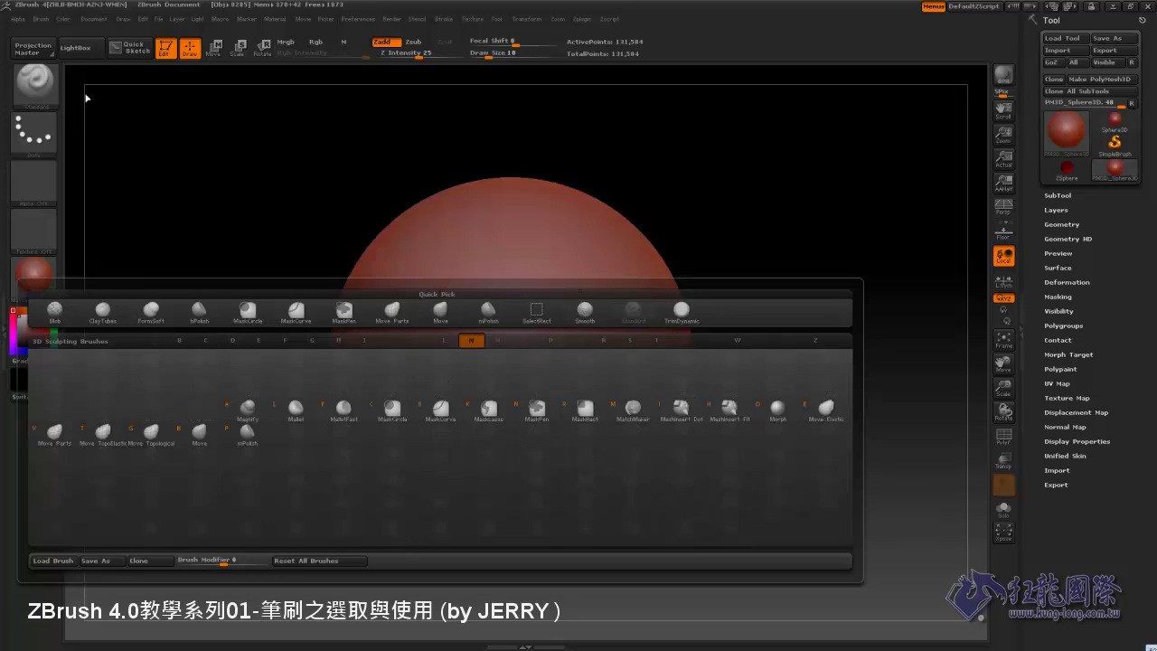
key(b)
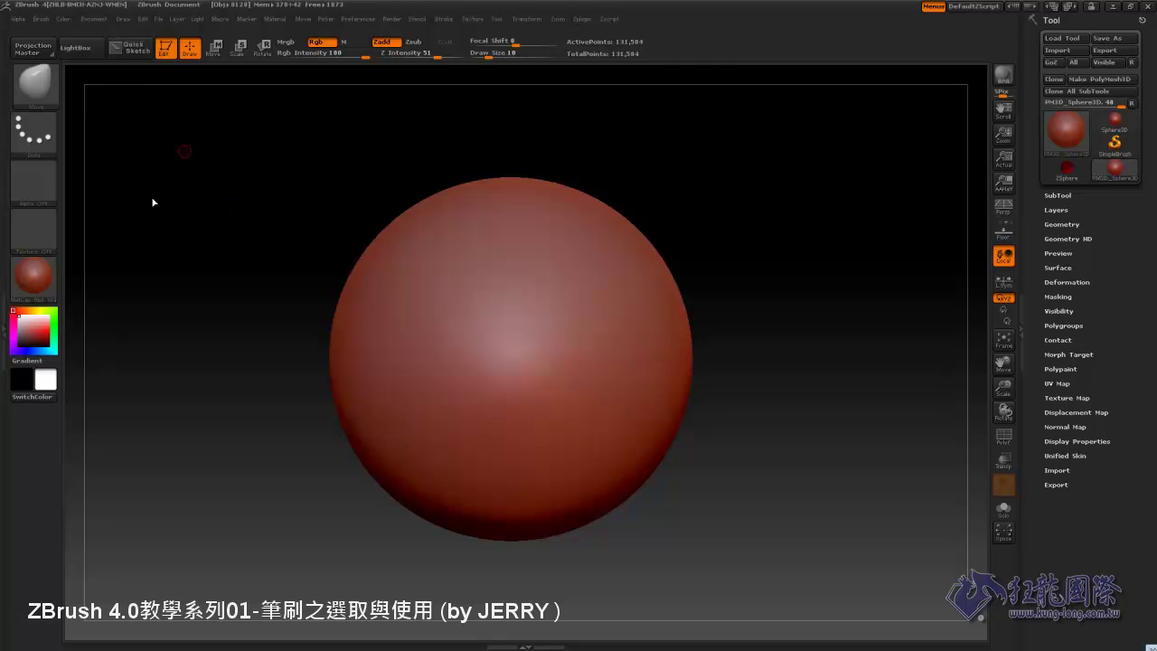
Step: Reopen the brush list and browse through ClaySpin to hPolish
key(b)
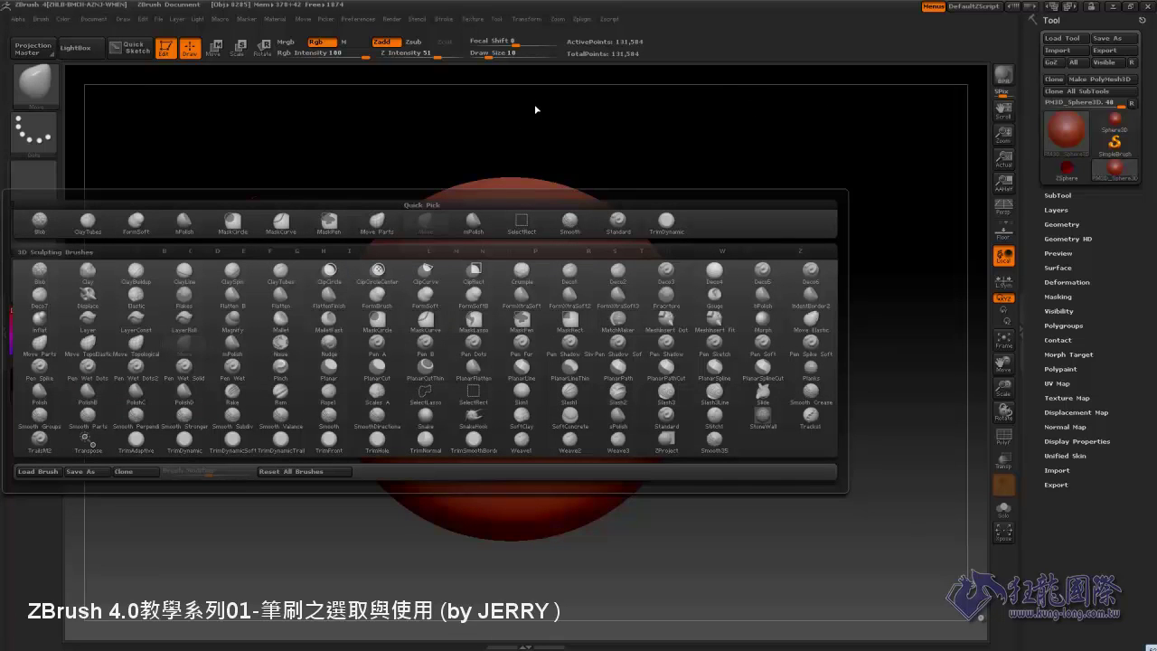
key(f)
key(c)
key(h)
key(p)
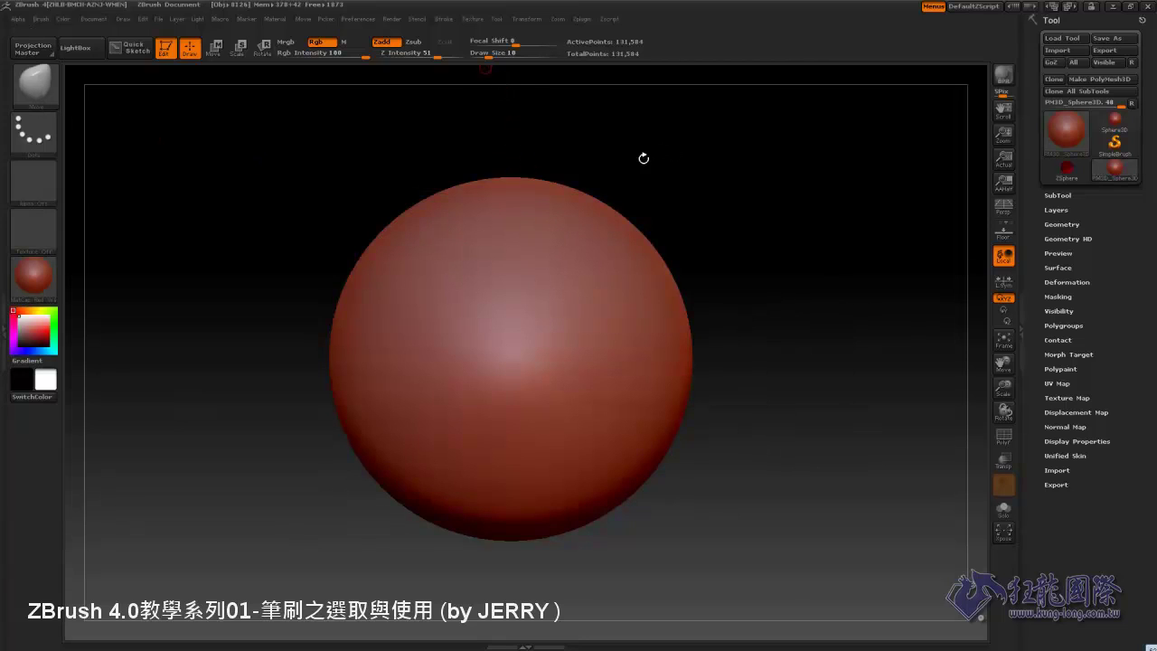
Step: Drag Draw Size down to 4, then resize the brush with [ and ] to 5
click(488, 54)
drag(497, 59, 493, 58)
key(bracketleft)
drag(510, 109, 505, 109)
key(bracketright)
key(bracketright)
key(bracketright)
click(35, 86)
Step: Mask a rectangular band and the sphere's left side, clearing each, then show the stroke types
mouse_move(590, 244)
ctrl+mouse_down()
mouse_move(496, 233)
mouse_move(431, 204)
ctrl+mouse_up()
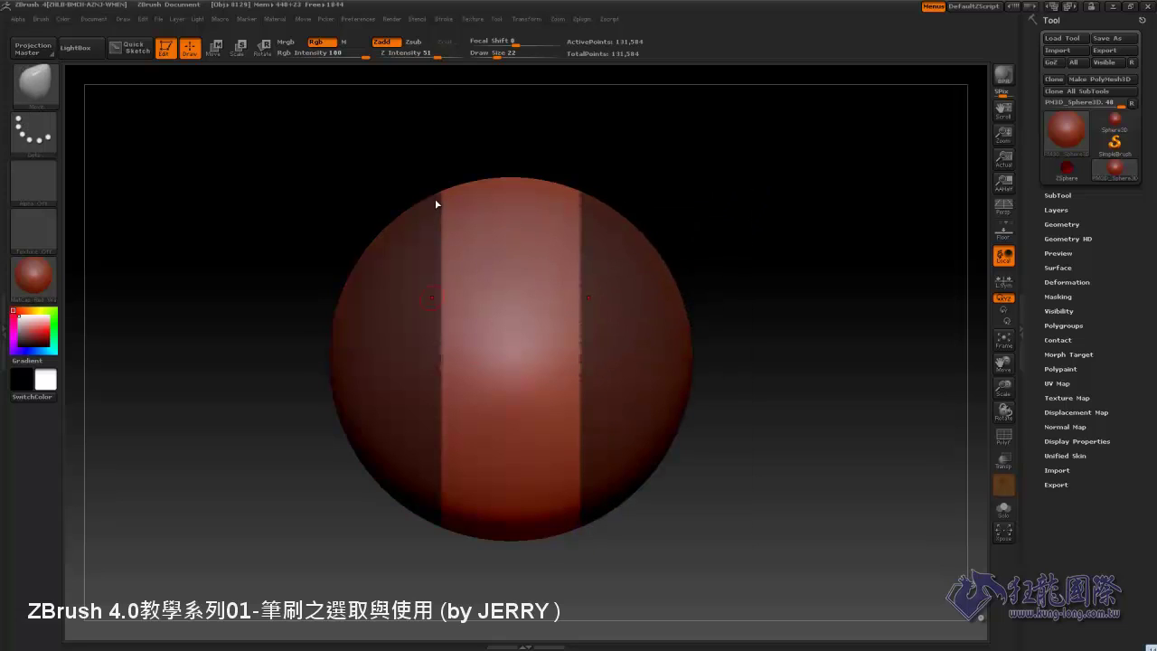
key(ctrl+shift+a)
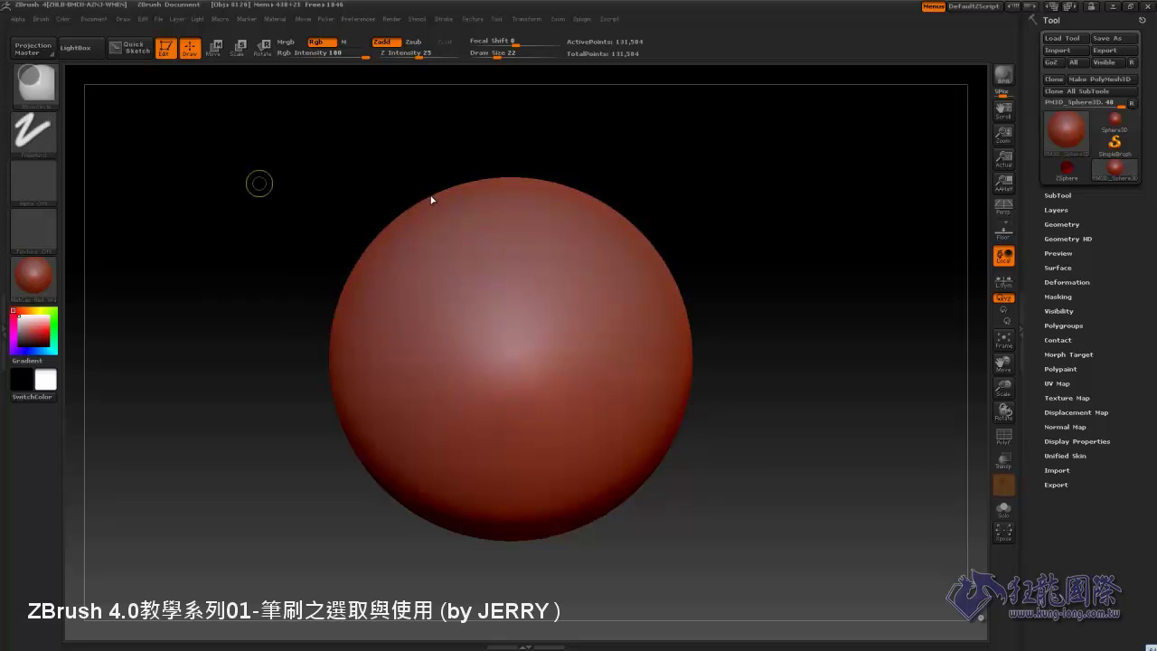
mouse_move(262, 186)
ctrl+mouse_down()
mouse_move(408, 429)
mouse_move(400, 533)
ctrl+mouse_up()
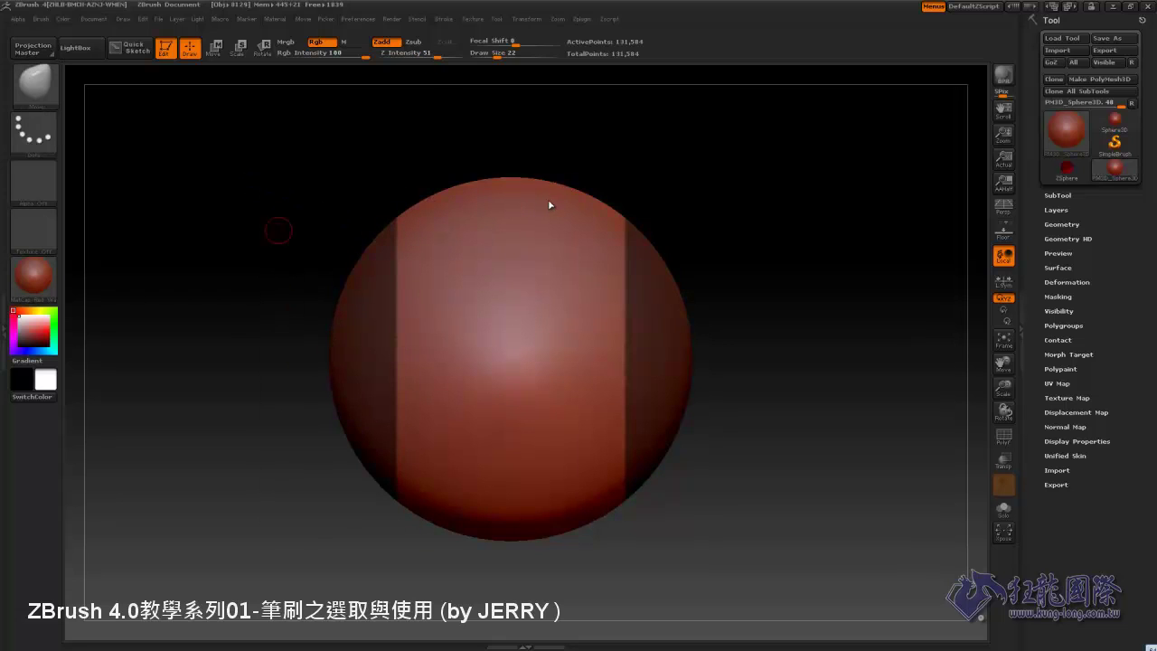
key(ctrl+shift+a)
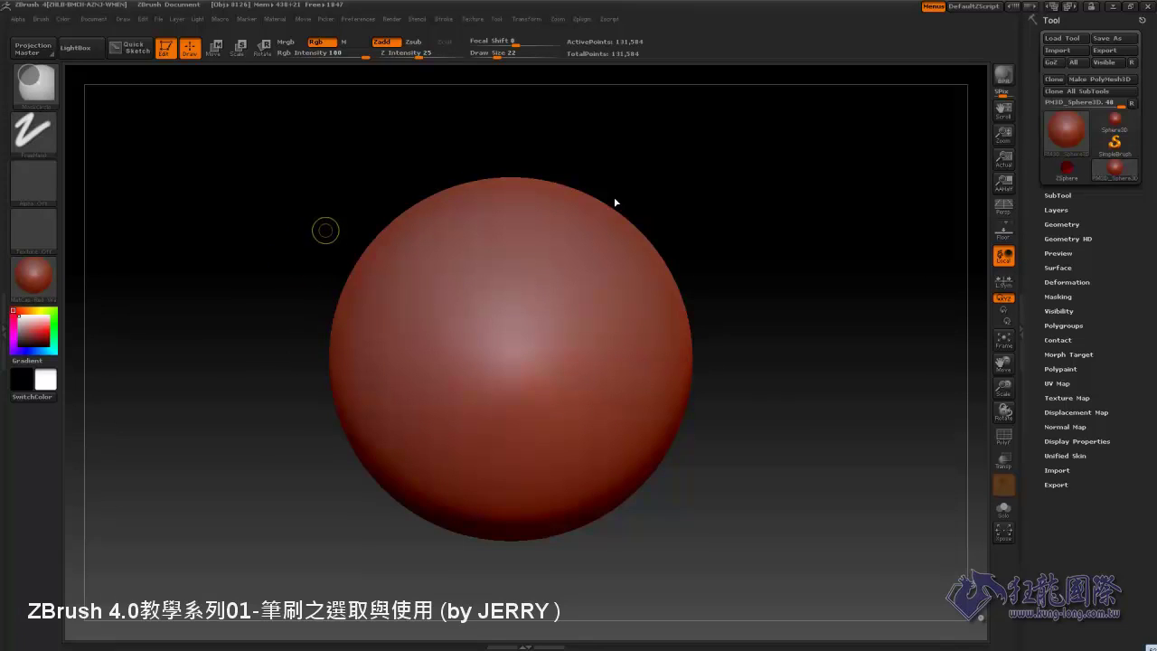
click(56, 133)
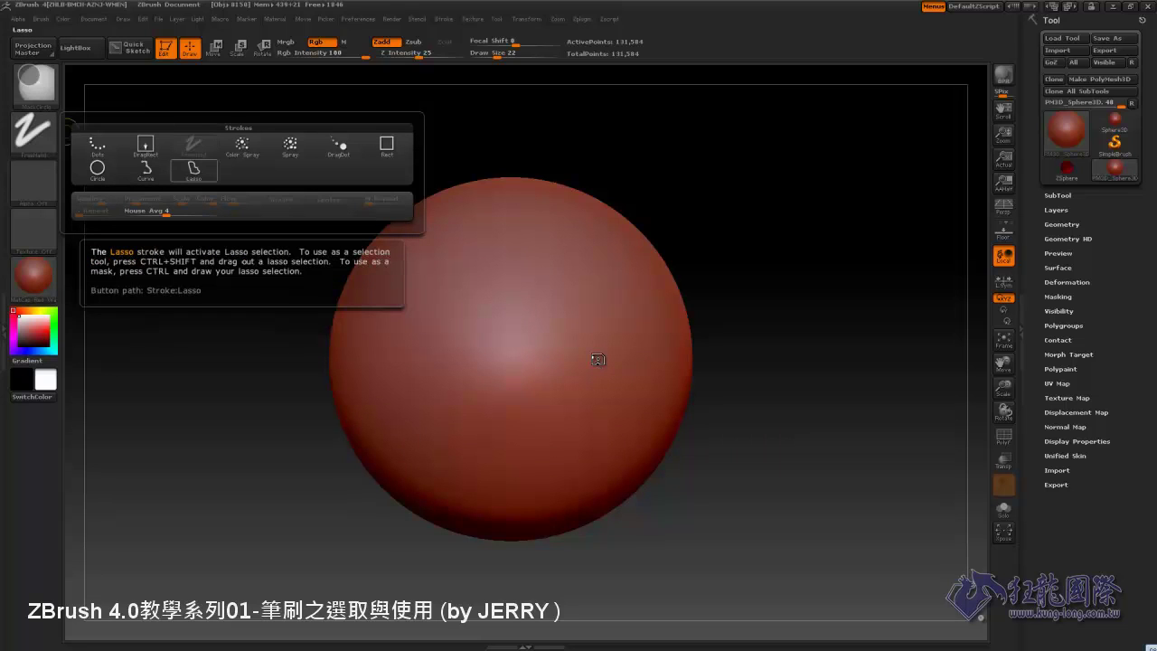
Step: With the Lasso stroke, mask regions at the upper left, lower right and upper middle
click(194, 167)
mouse_move(349, 186)
ctrl+mouse_down()
mouse_move(200, 193)
mouse_move(226, 434)
ctrl+mouse_up()
ctrl+drag(700, 385, 675, 408)
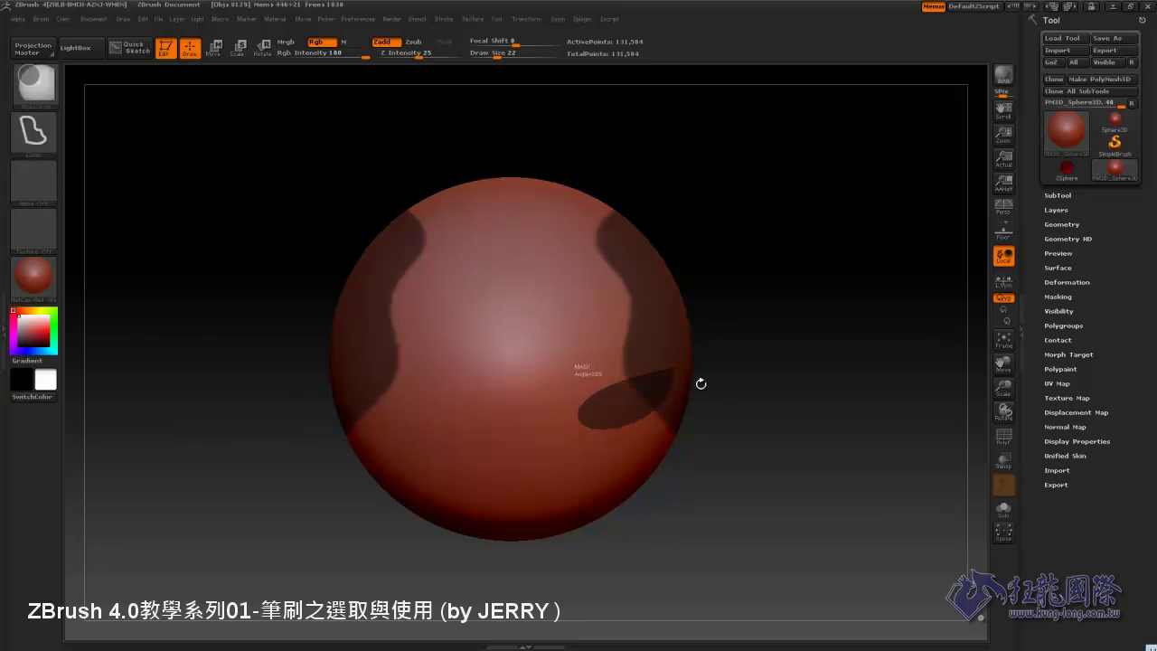
ctrl+drag(376, 300, 362, 330)
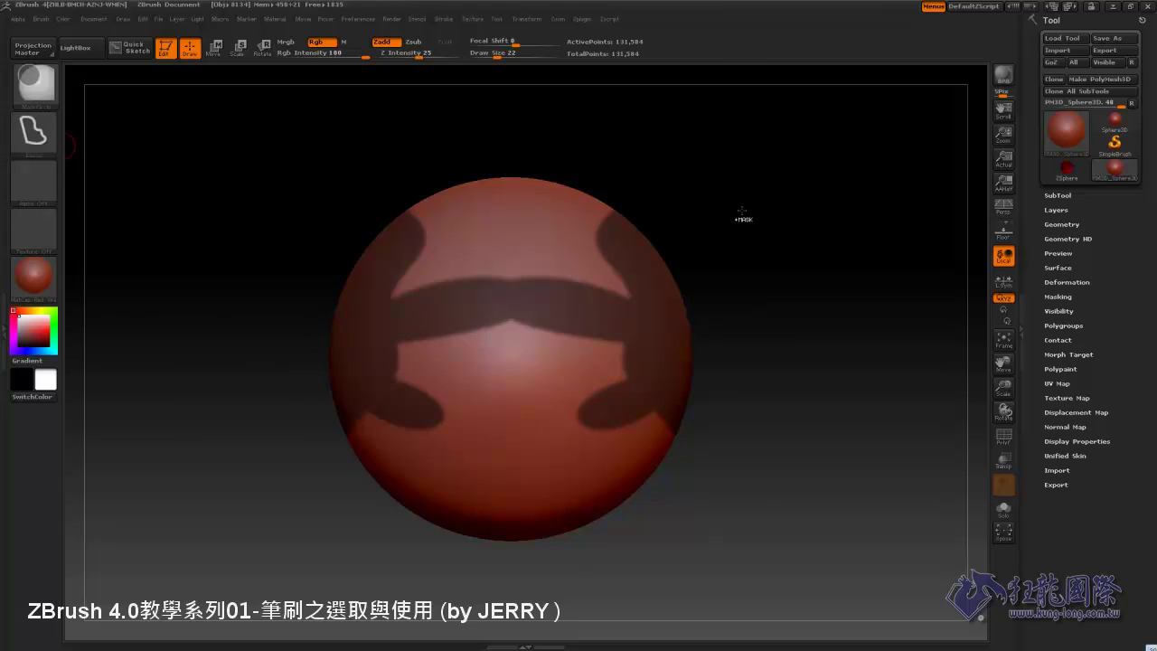
Step: Bring up the mask brush choices and clear the mask from the sphere
key(ctrl+b)
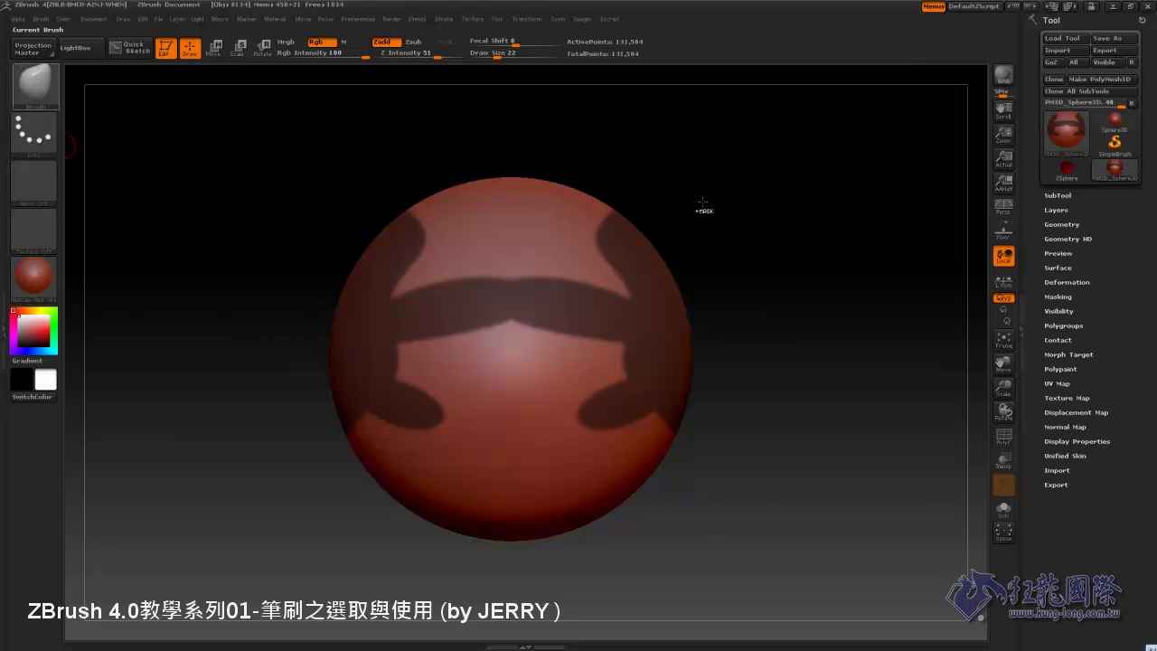
key(ctrl)
ctrl+click(700, 219)
Step: Rotate the unmasked sphere to view it from different angles
drag(787, 328, 795, 384)
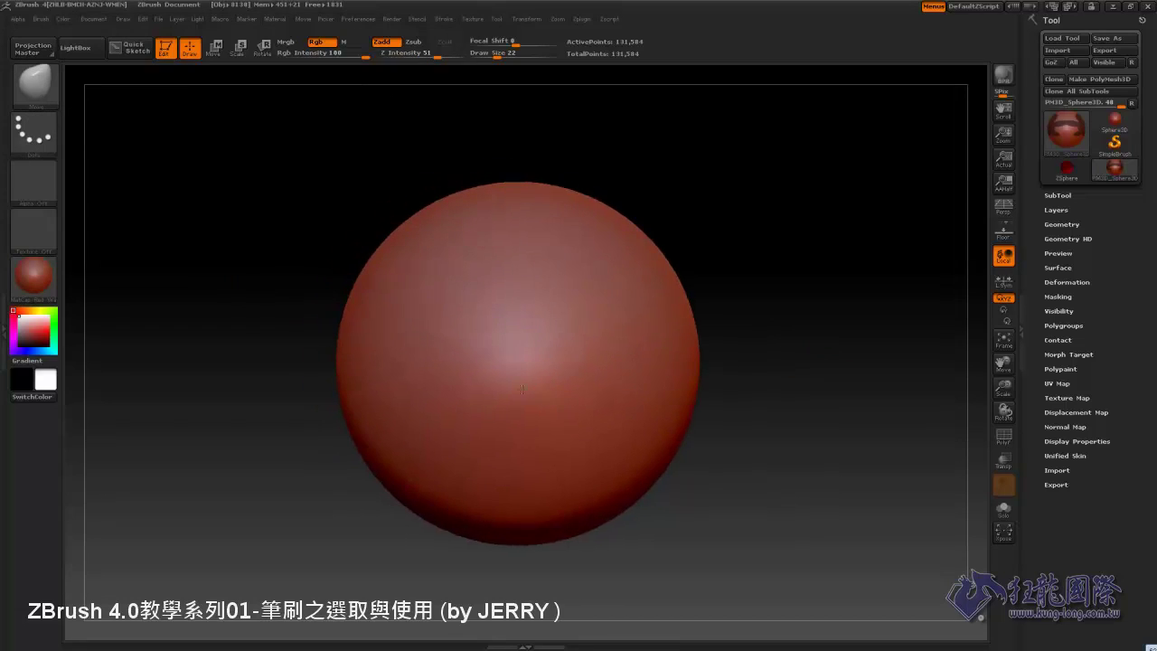
drag(780, 443, 820, 448)
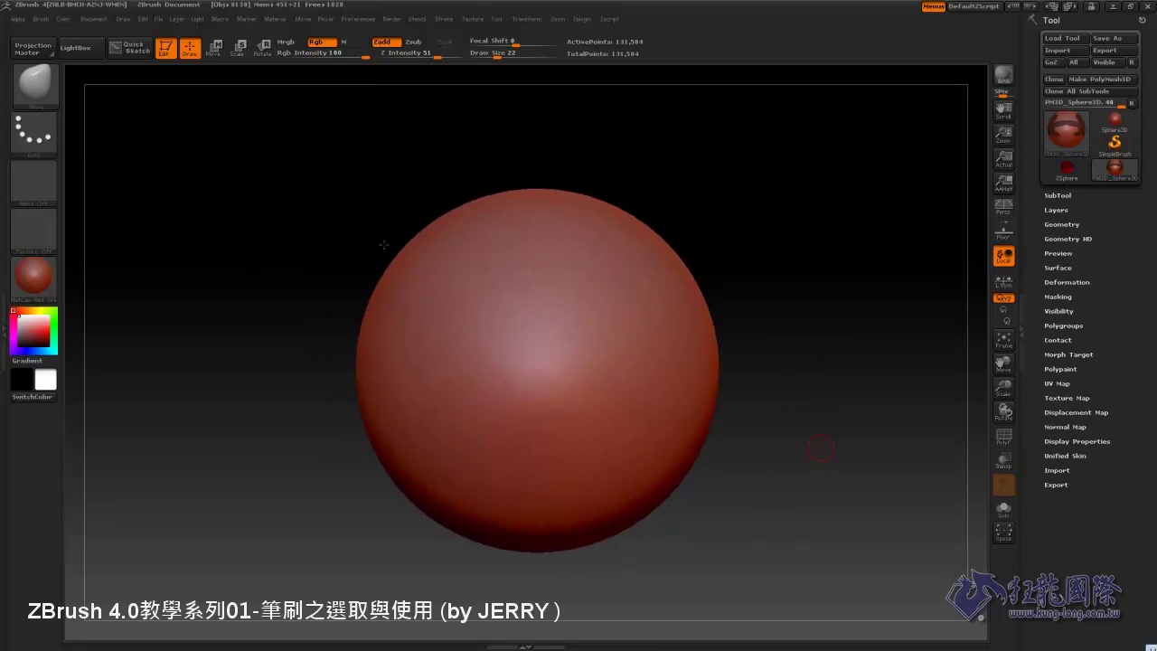